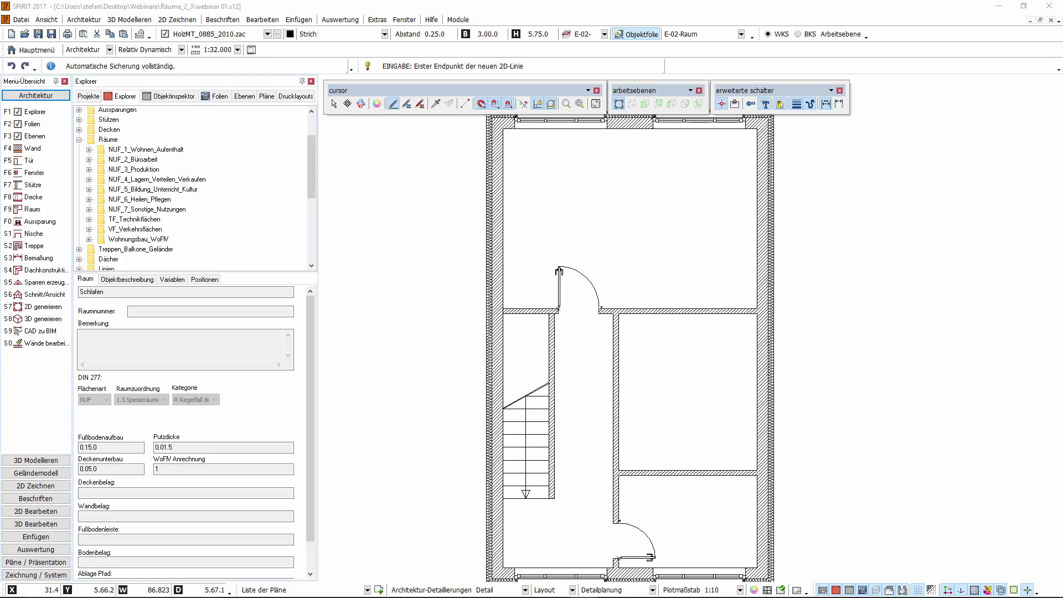
Start the Raum command and show its room options for the Schlafen template
click(44, 210)
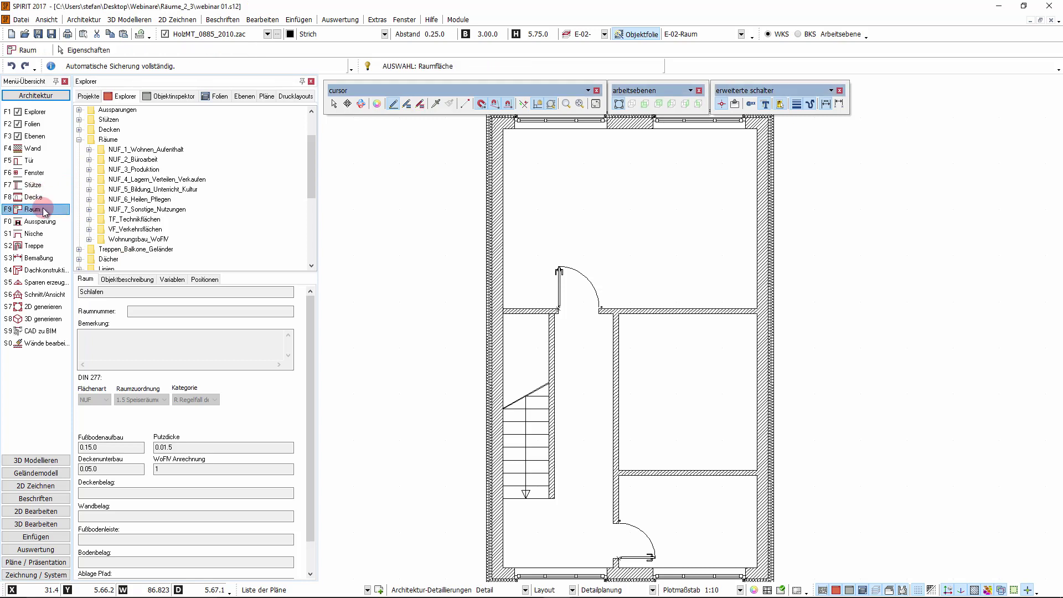
click(49, 195)
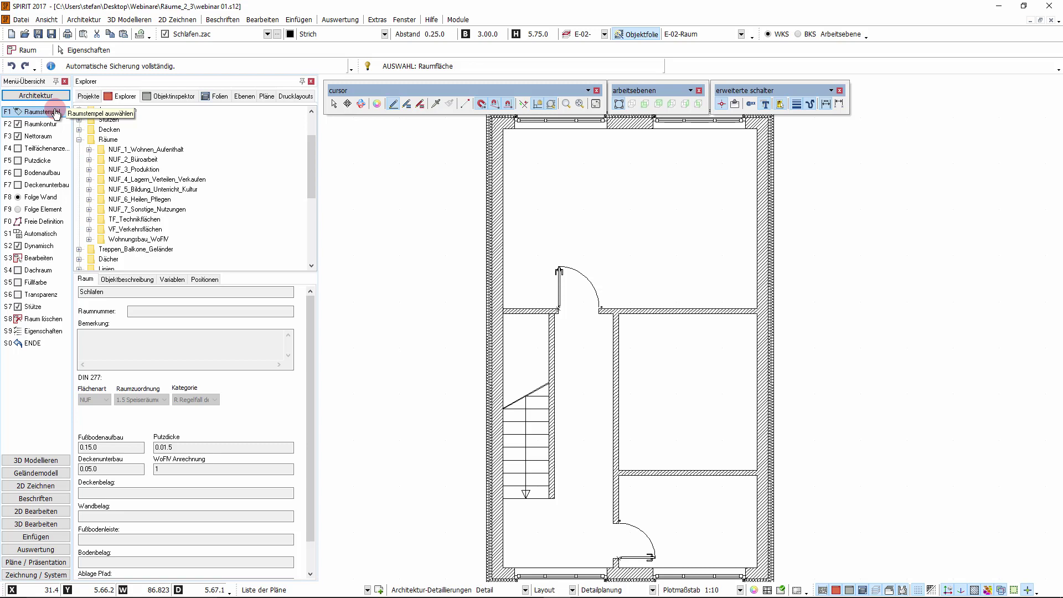
Choose F1 Raumstempel and display the Räume folder's NUF room-category folders
click(56, 112)
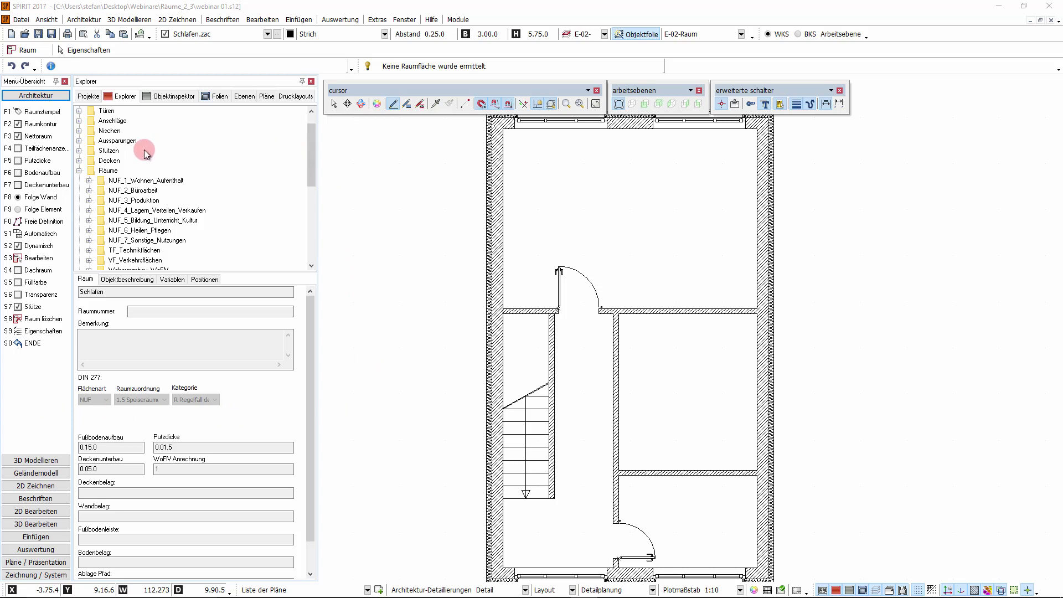
click(109, 171)
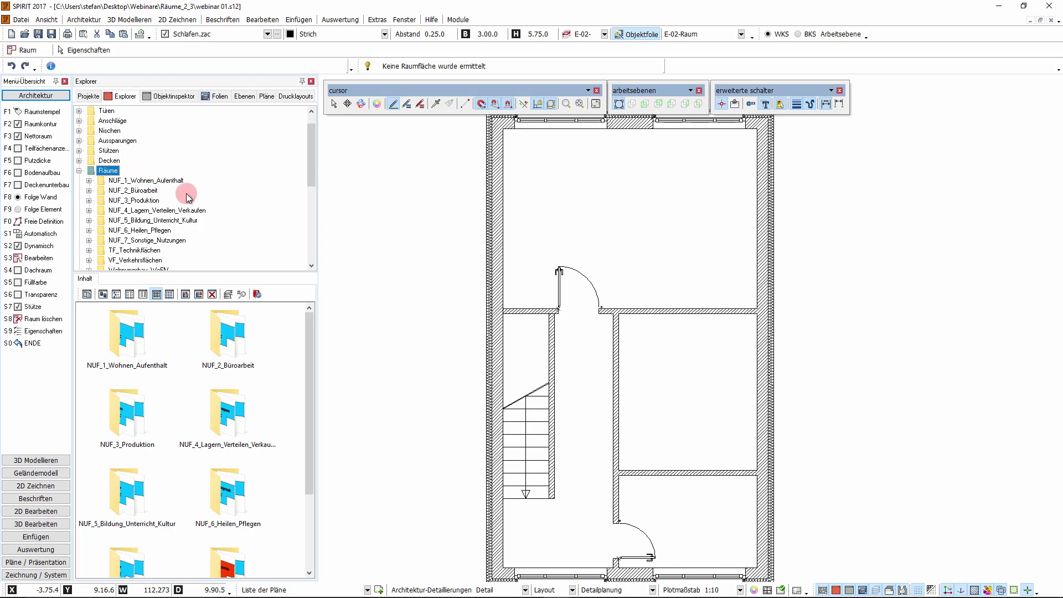
Expand Wohnungsbau_WoFlV and list the NUF_1_Wohnen_Aufenthalt room templates in the Öffnen dialog
double_click(313, 268)
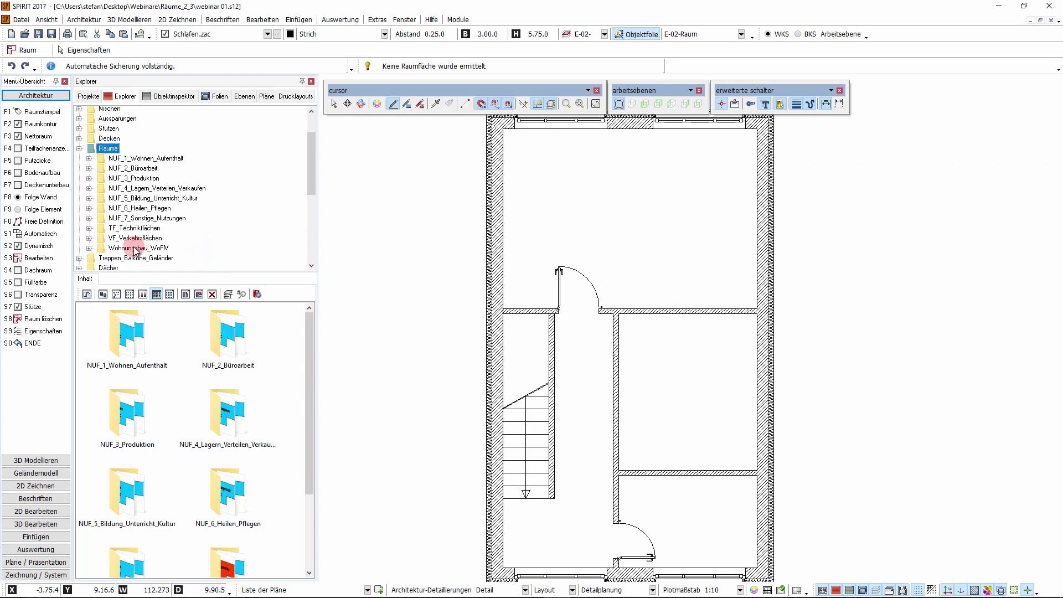
click(88, 248)
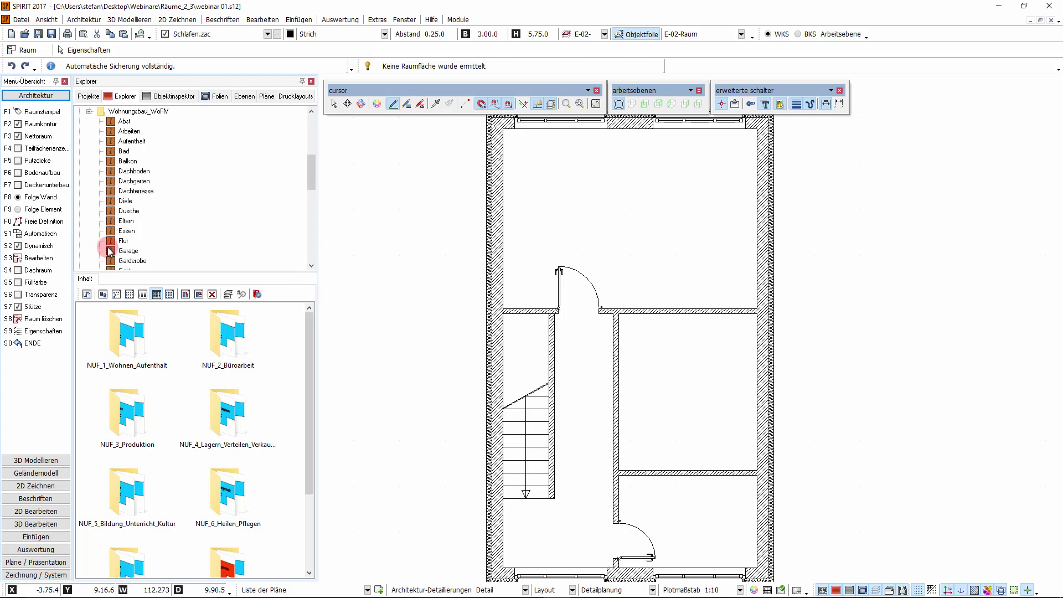
click(143, 112)
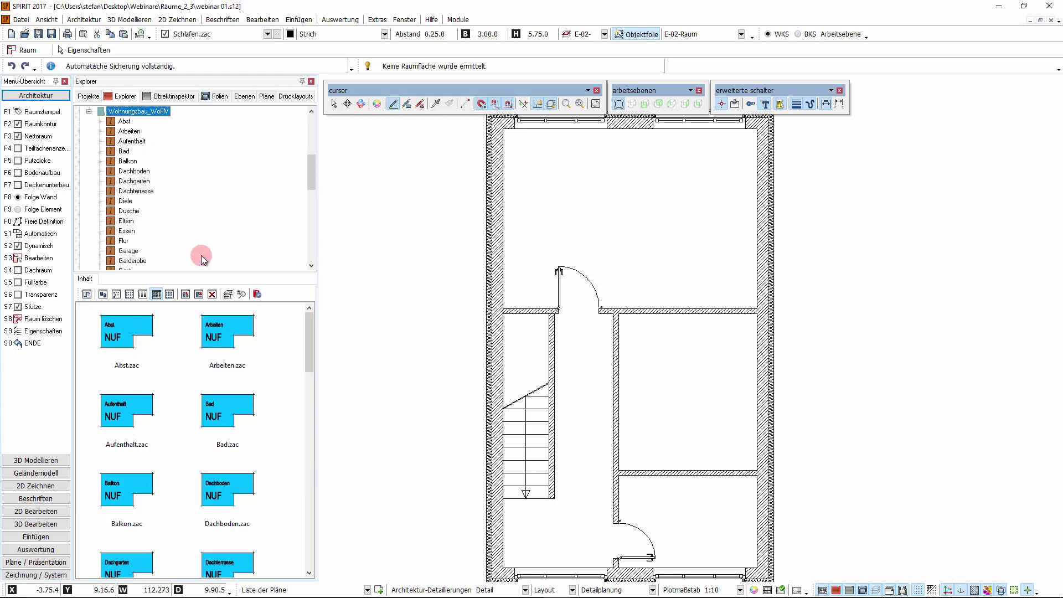
drag(127, 241, 626, 216)
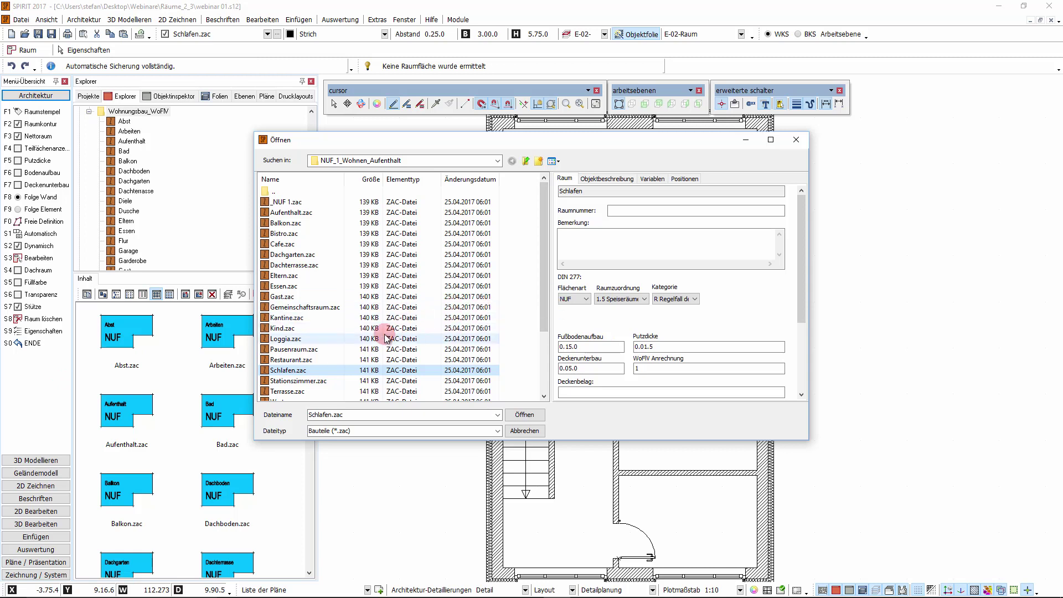
Preview the Pausenraum, Essen and Schlafen templates, then cancel the Öffnen dialog
click(313, 349)
click(310, 337)
click(303, 307)
click(302, 286)
click(299, 308)
click(292, 350)
click(294, 369)
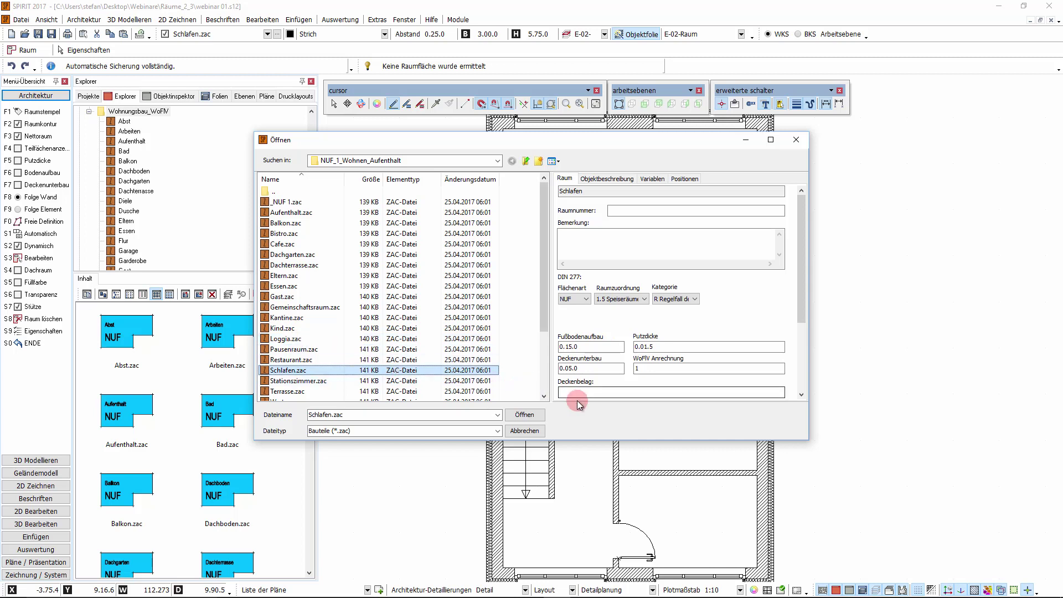
click(526, 435)
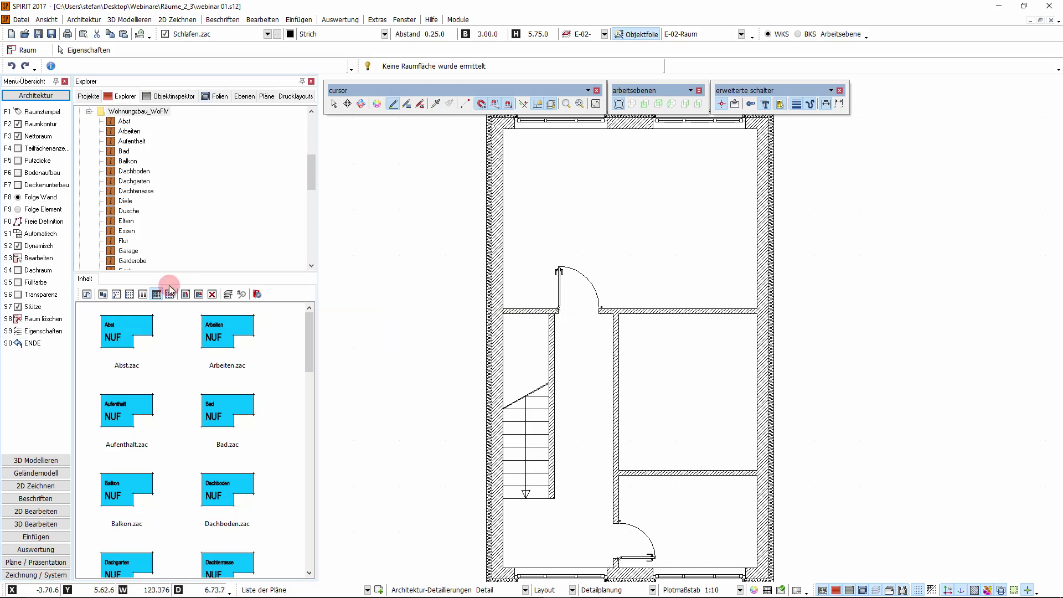
Drag the Schlafen template from Wohnungsbau_WoFlV onto the upper room, detected as F=21.46
click(314, 269)
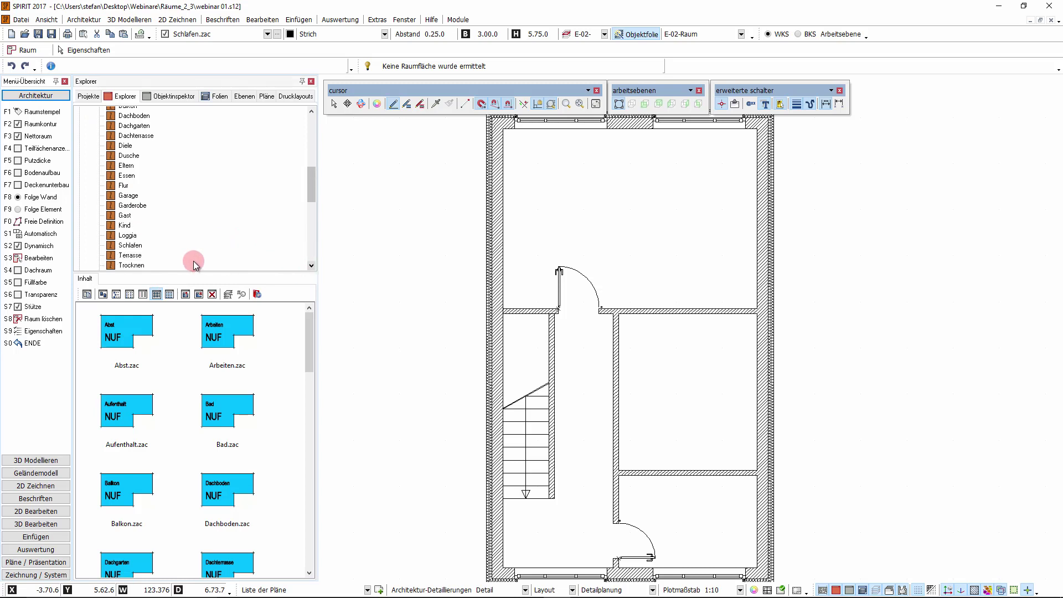
click(134, 249)
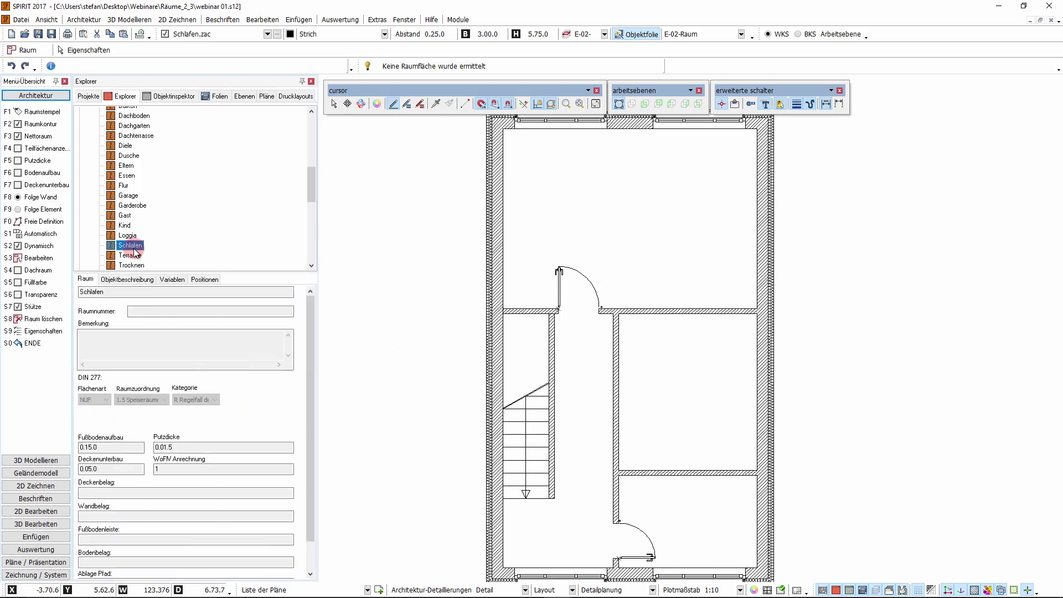
drag(135, 252, 438, 221)
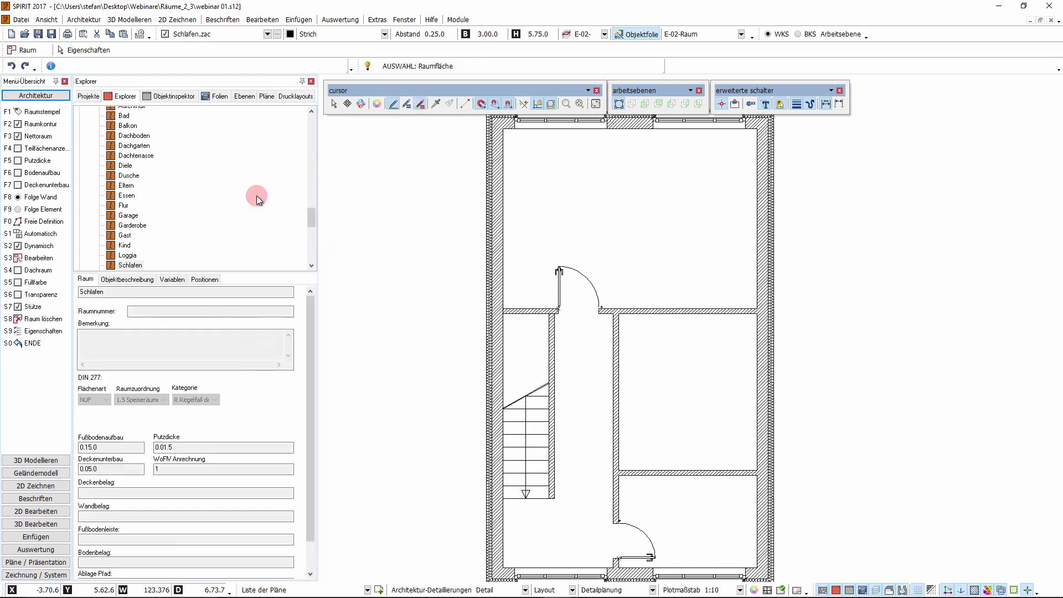
drag(254, 198, 408, 188)
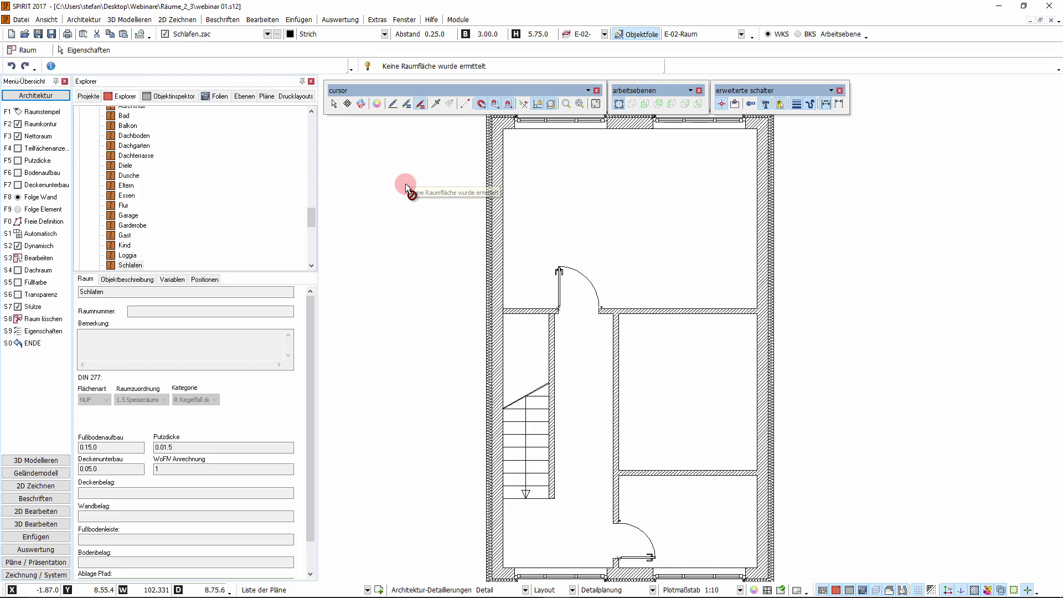
mouse_move(409, 189)
mouse_down()
mouse_move(602, 178)
mouse_move(571, 168)
mouse_up()
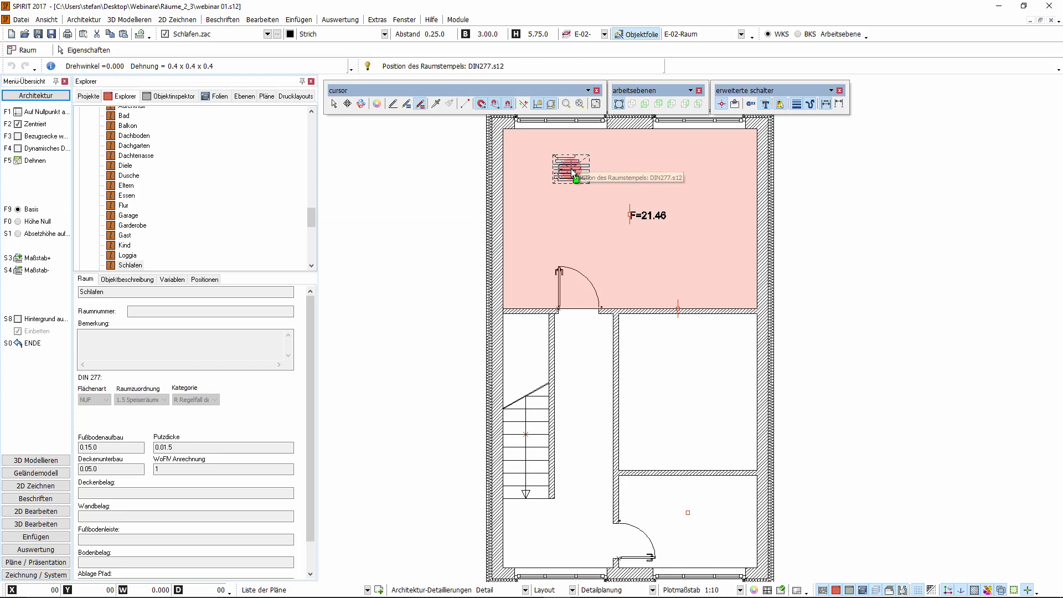
Adjust the stamp scale with Maßstab+ and place the Schlafen stamp in the top room
click(36, 259)
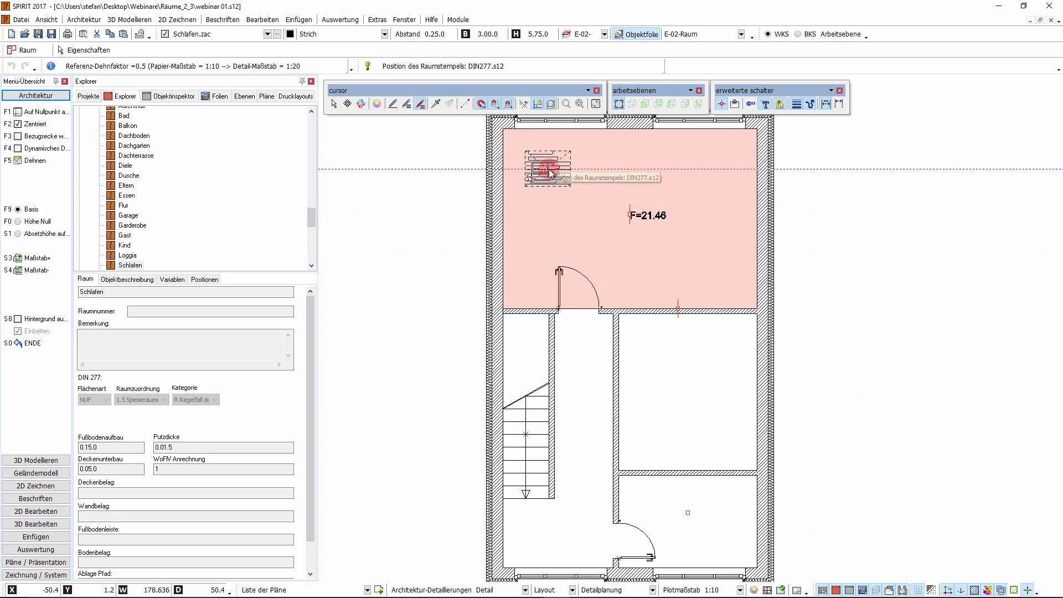
click(550, 171)
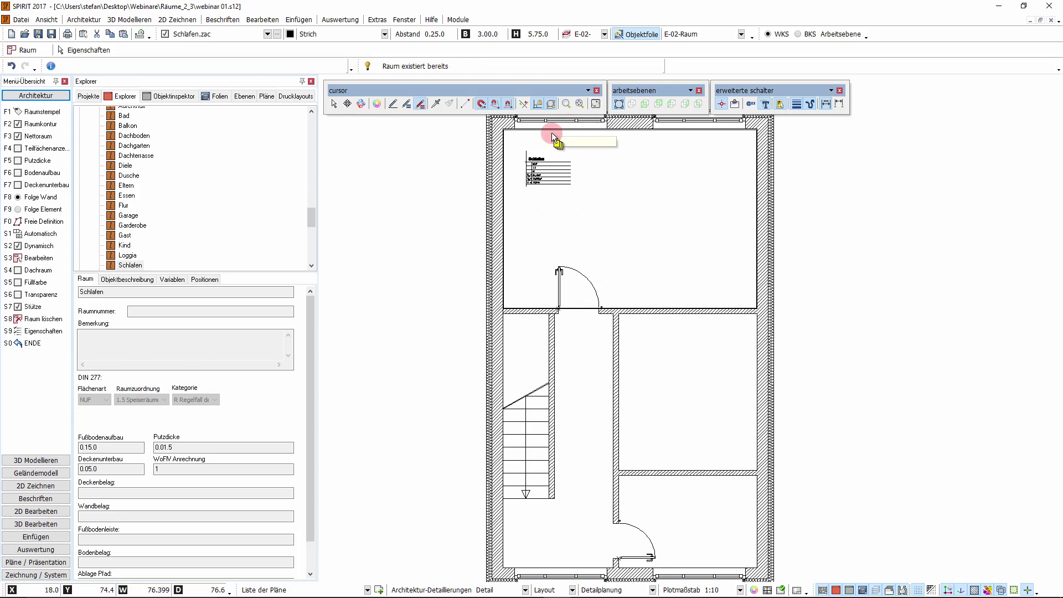
Zoom onto the Schlafen stamp and check its Fußbodenaufbau and Deckenunterbau fields
scroll(547, 131, down, 1)
scroll(547, 133, up, 2)
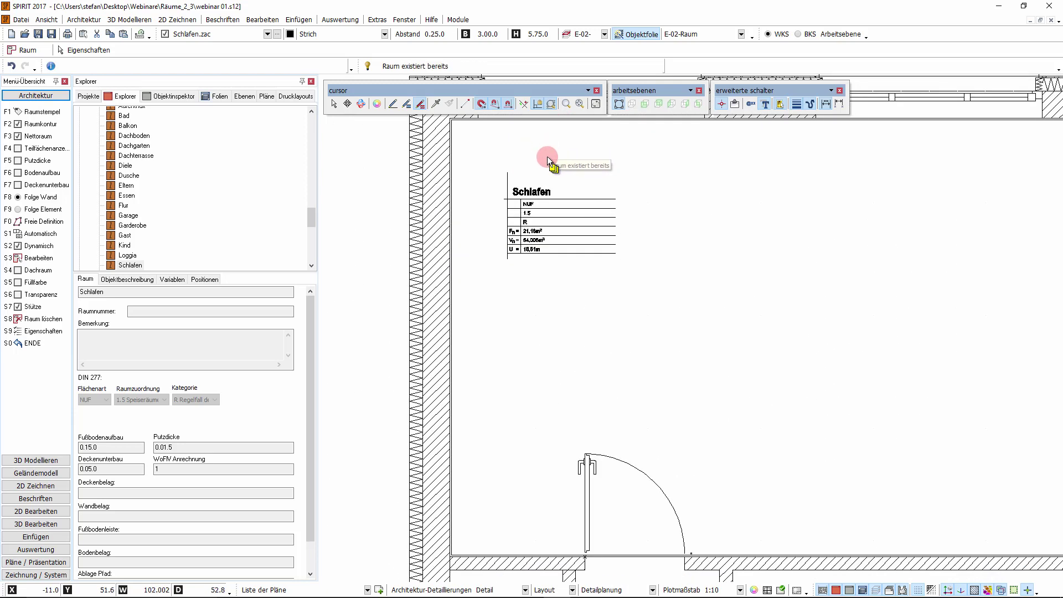
scroll(547, 158, up, 1)
scroll(547, 162, up, 1)
scroll(546, 183, up, 1)
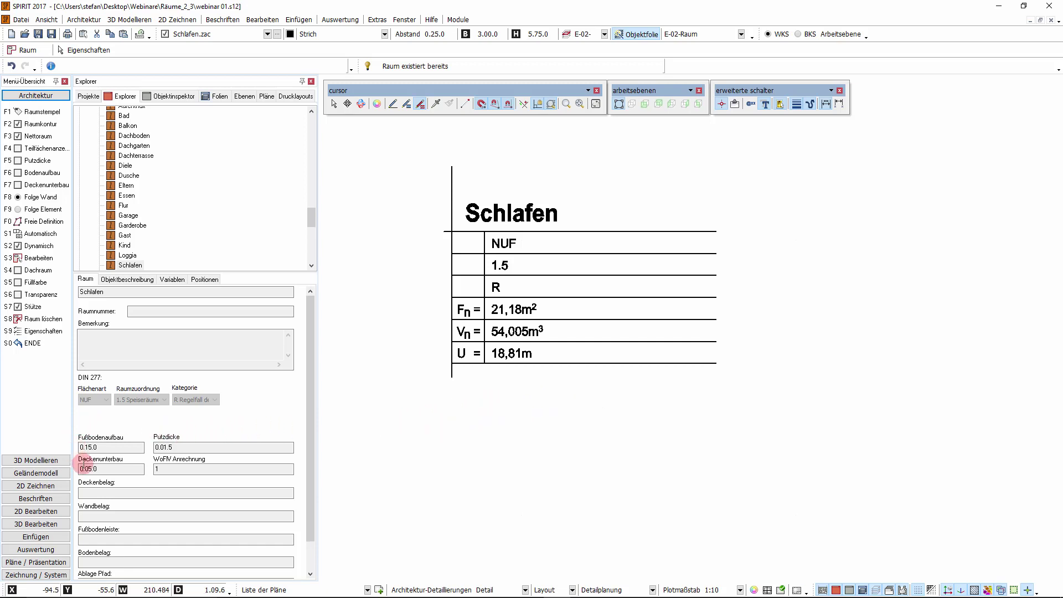
click(90, 448)
click(131, 469)
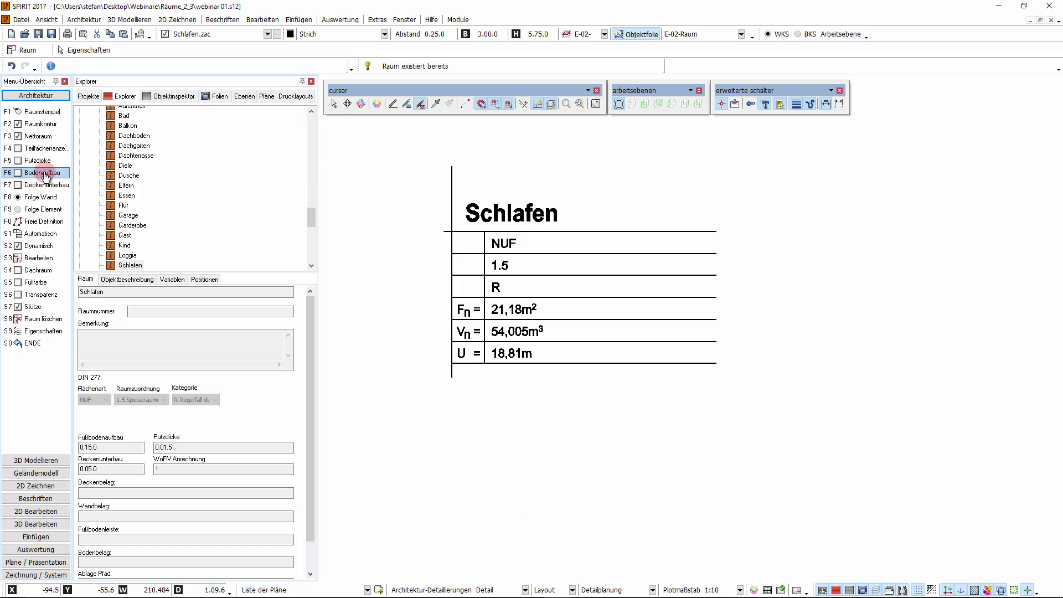
Enter Putzdicke 0.2, Bodenaufbau 0.15 and Deckenunterbau 0.05 for the Schlafen room
click(43, 168)
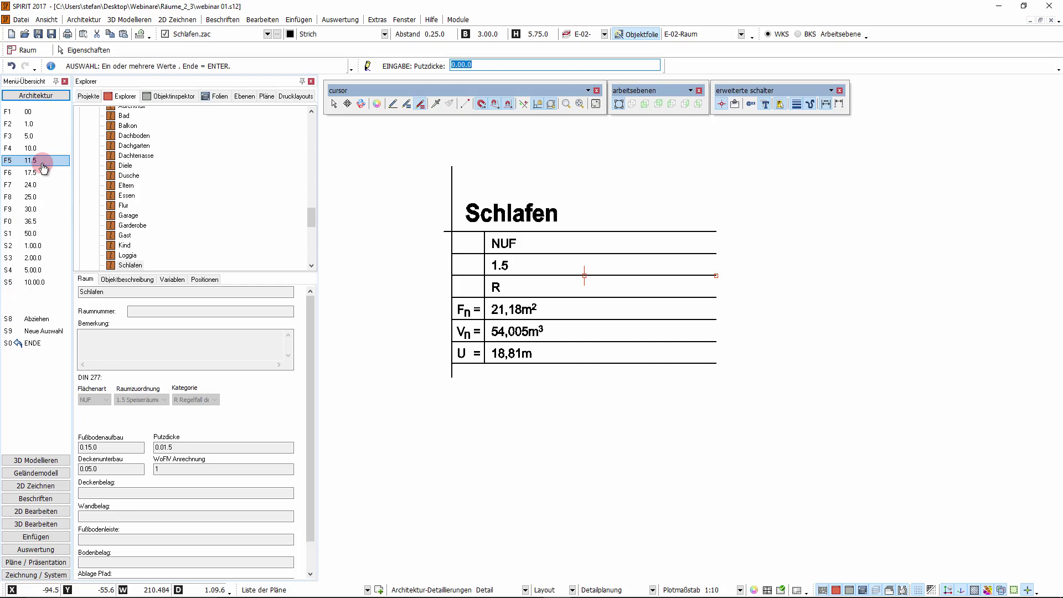
text(0.2)
key(Return)
click(43, 172)
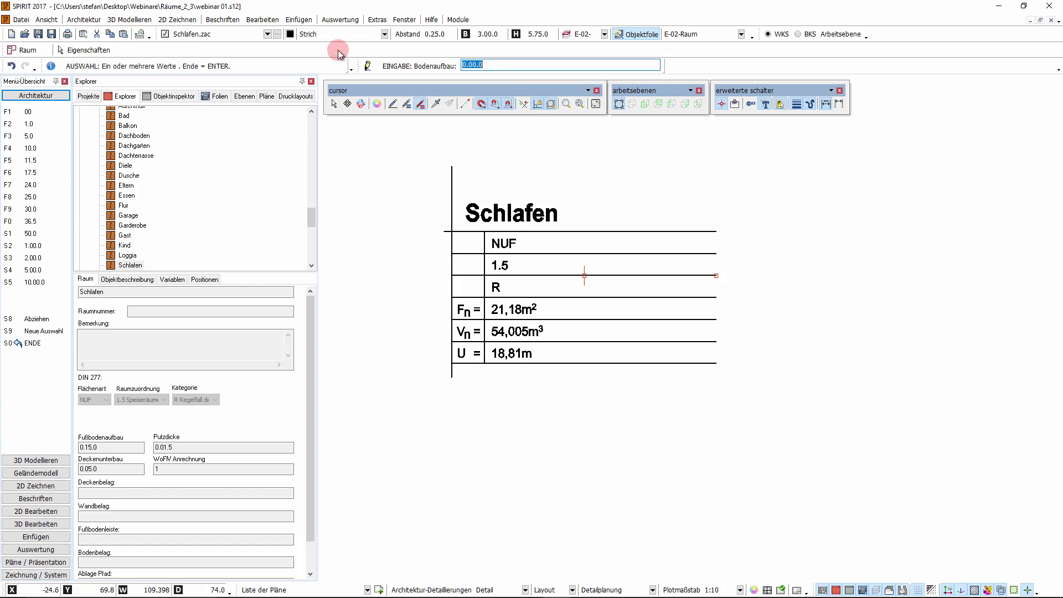
text(0.15)
key(Return)
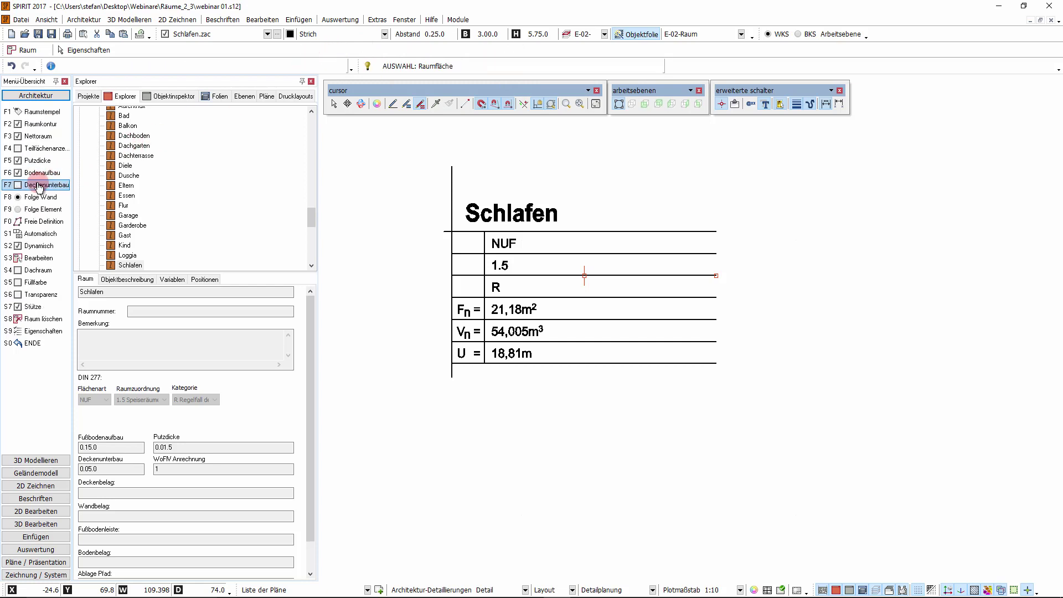
click(39, 184)
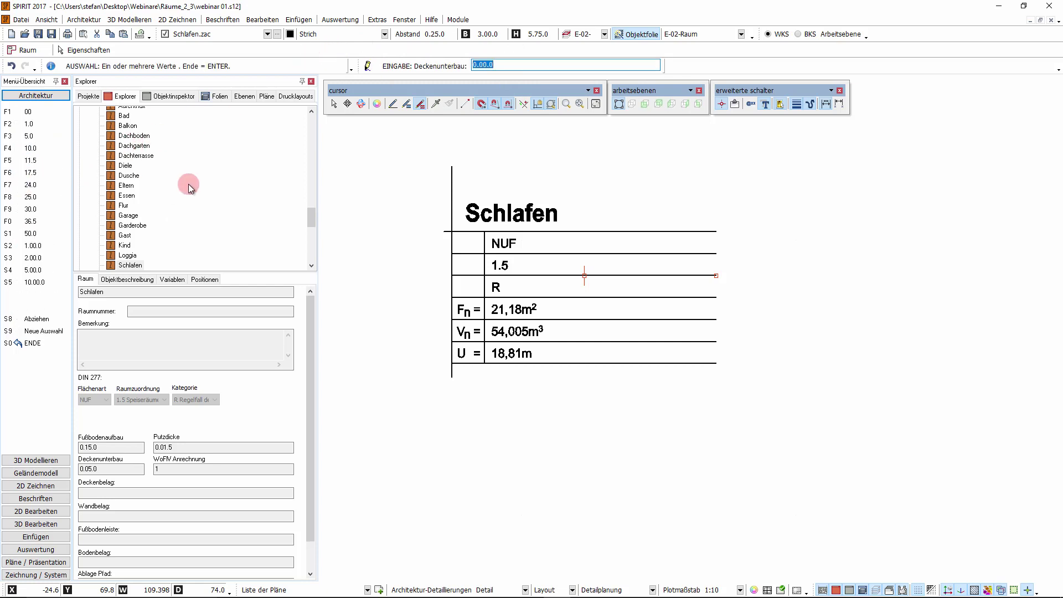
text(0.05)
key(Return)
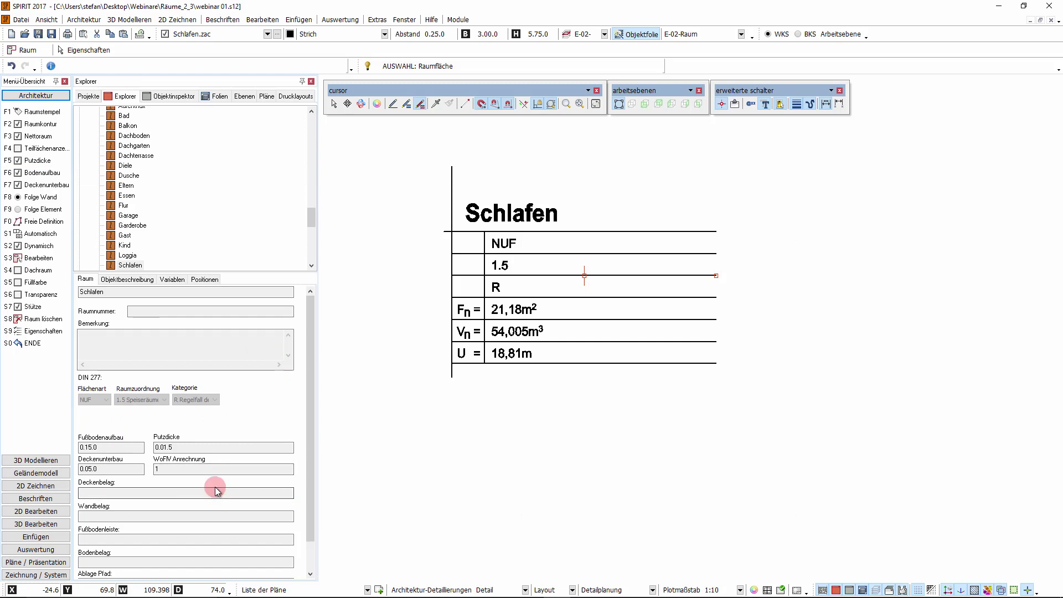
Show the Folien layer list and dismiss the room-already-exists notice
click(220, 92)
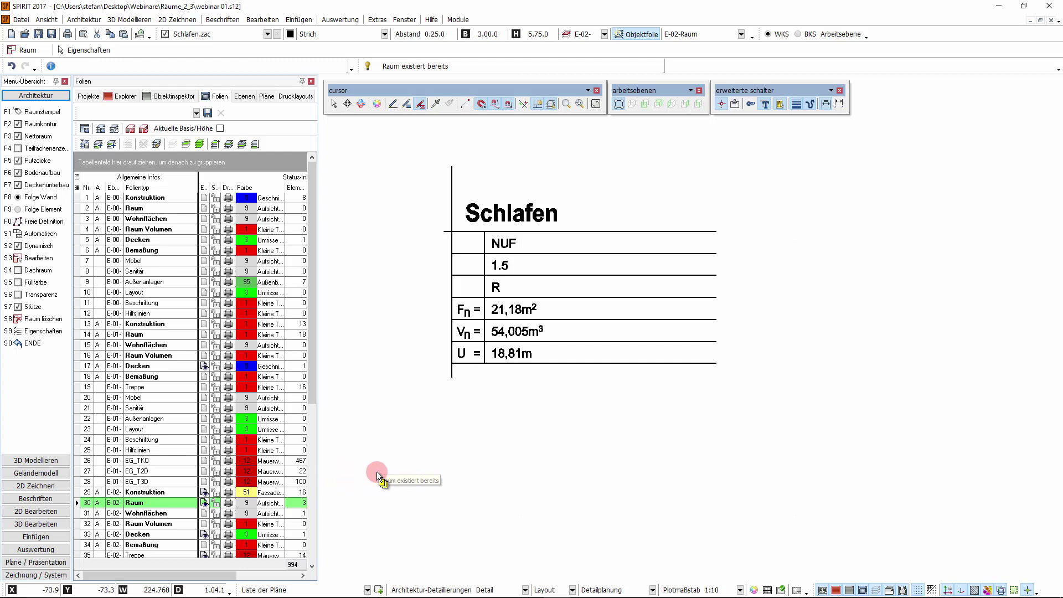
scroll(426, 451, down, 2)
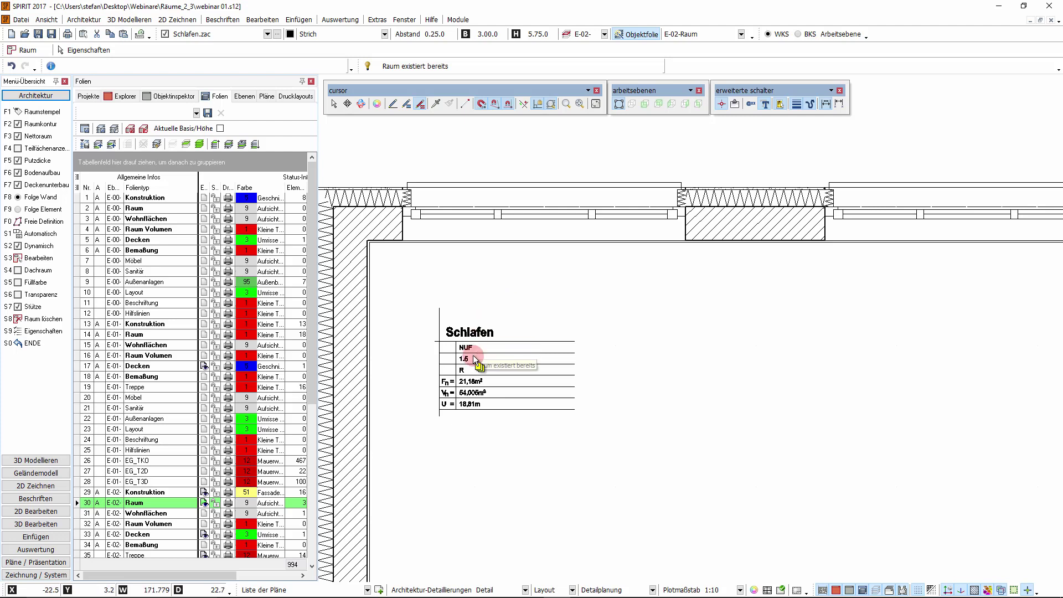
click(503, 318)
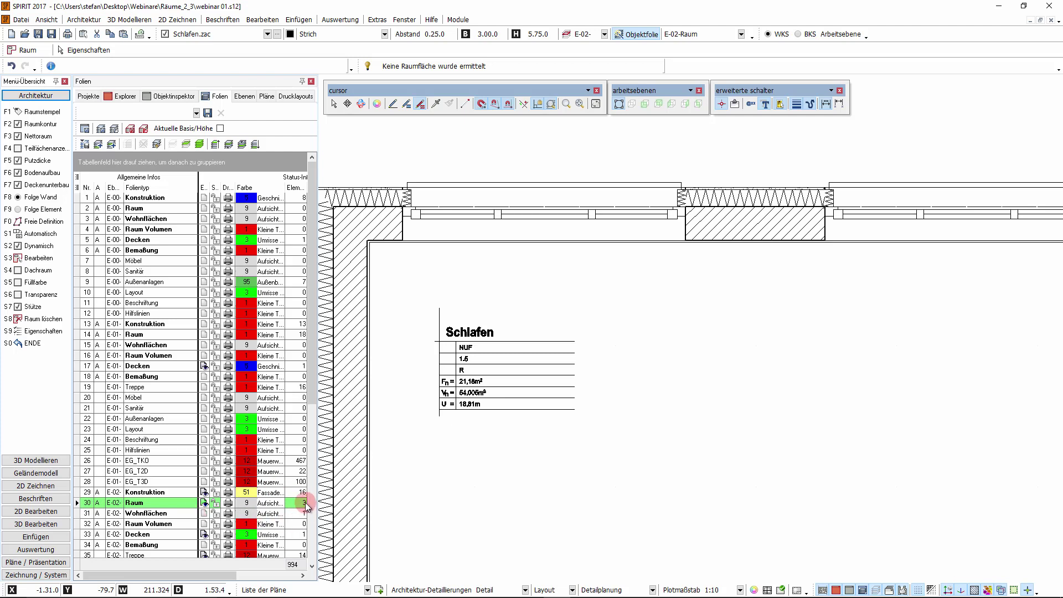
click(408, 459)
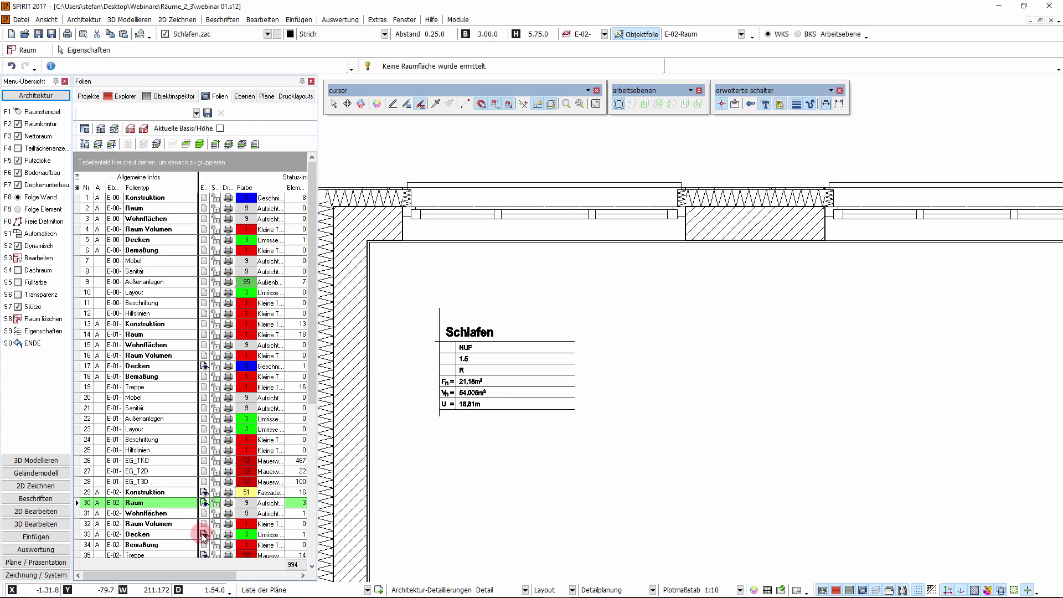
Make layer 33 E-02 Decken editable, then briefly open and close the Datei menu
click(205, 533)
click(543, 523)
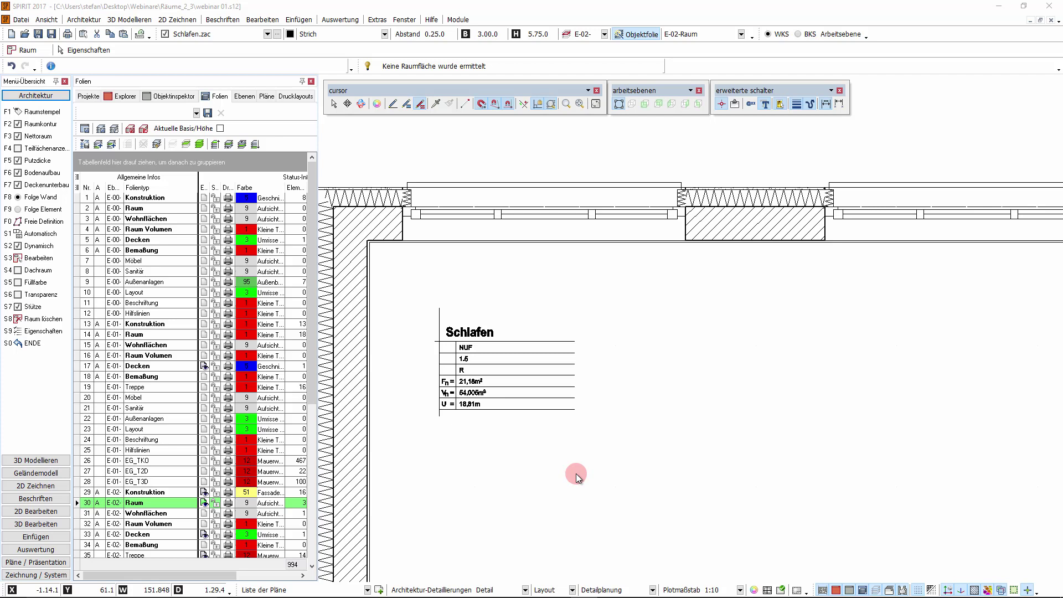
click(23, 21)
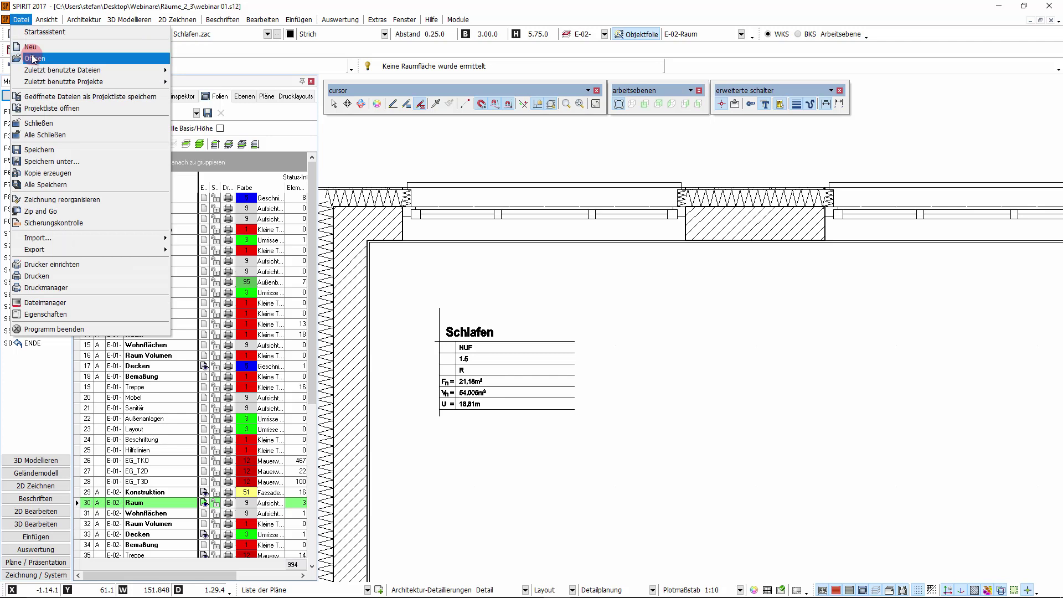
click(270, 5)
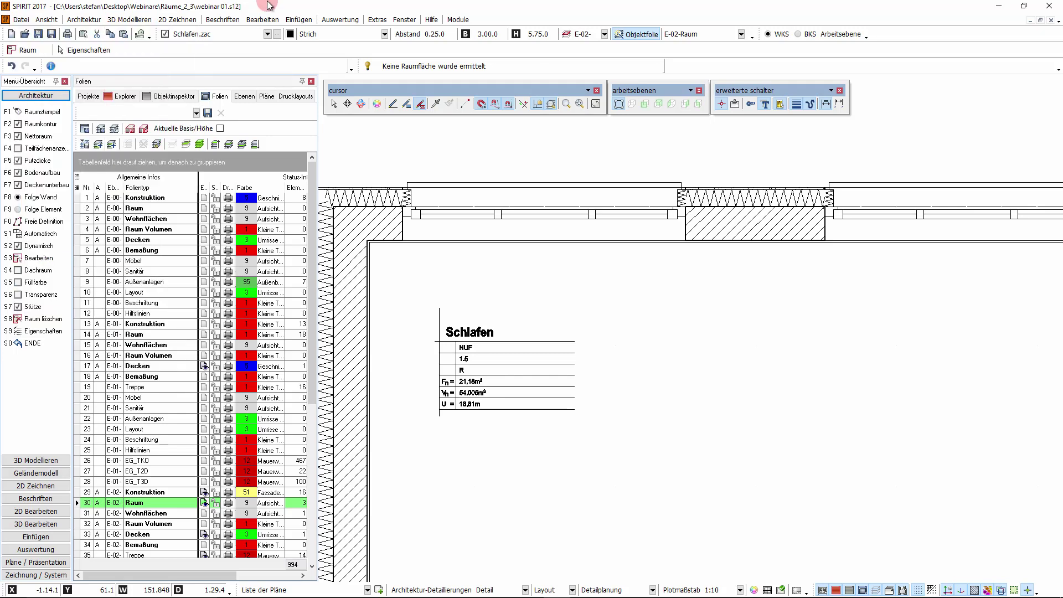
Show the Explorer room catalog, select Schlafen, and load its template drawing
click(119, 96)
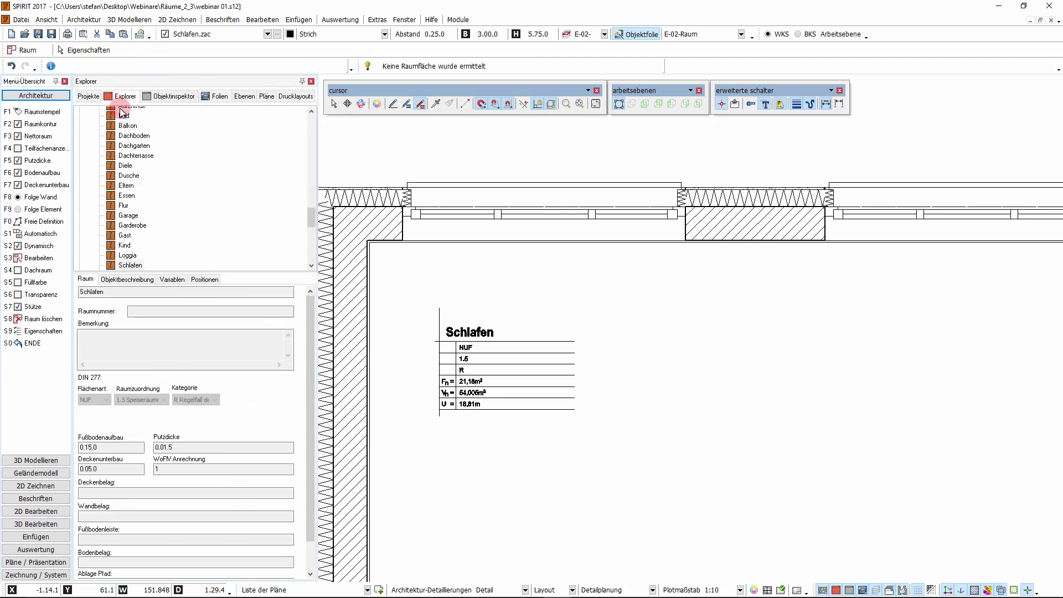
click(126, 266)
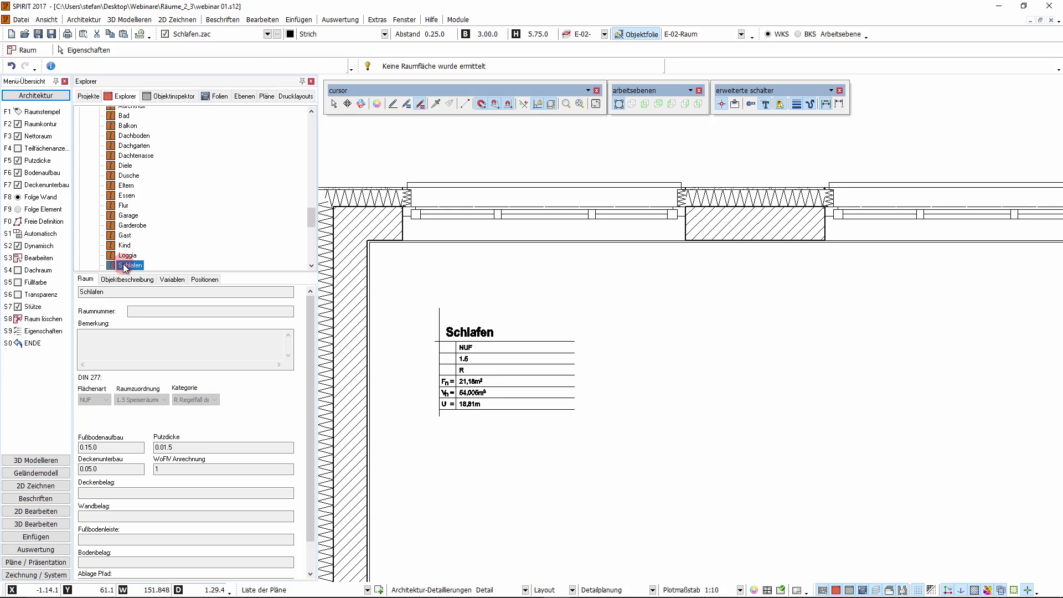
click(405, 20)
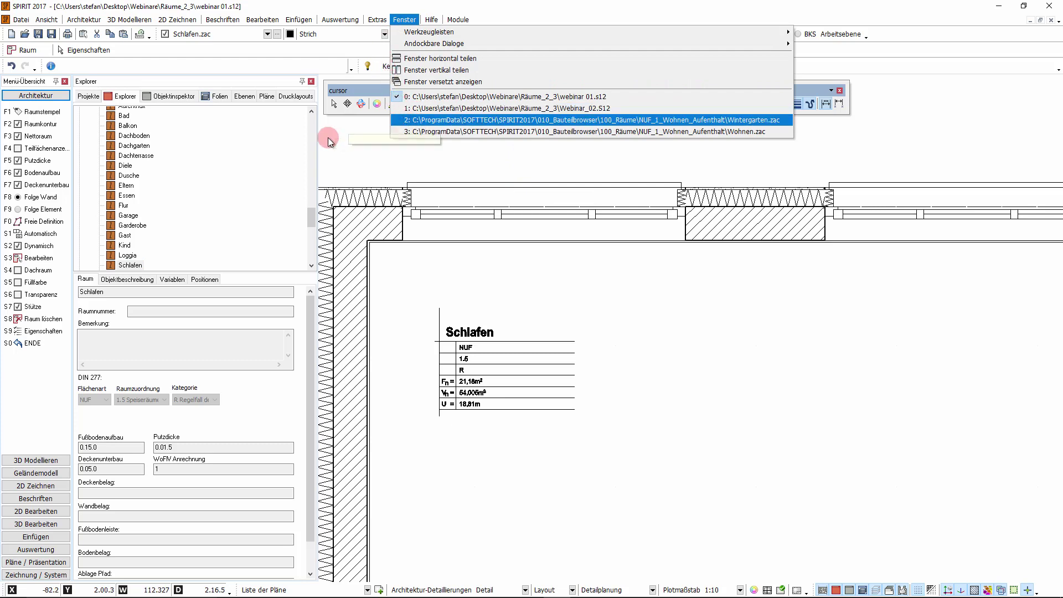
click(124, 265)
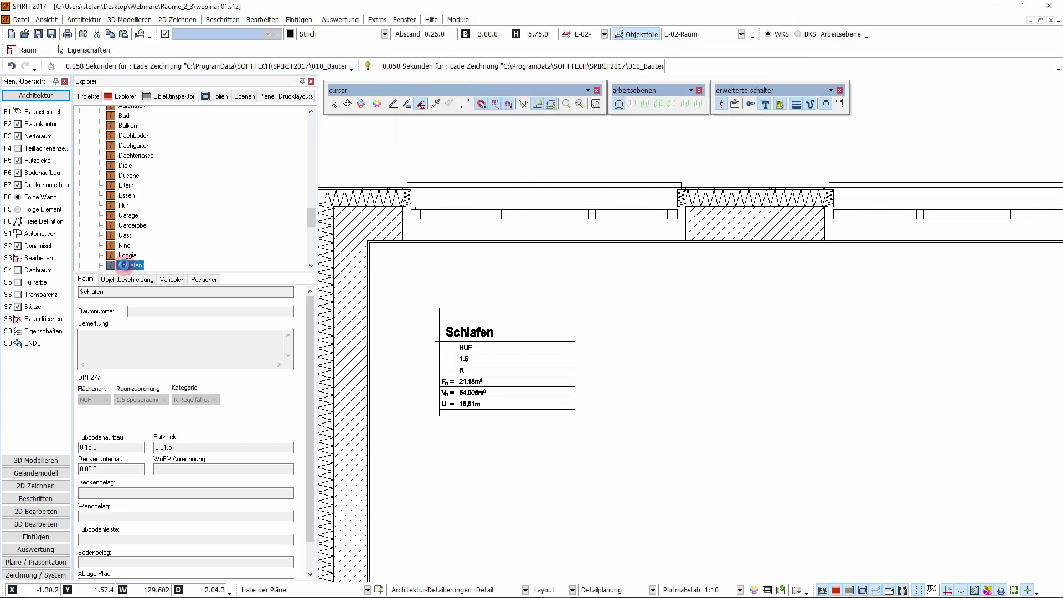
Open Schlafen.zac from the Explorer and show its editable NUF room properties
double_click(124, 266)
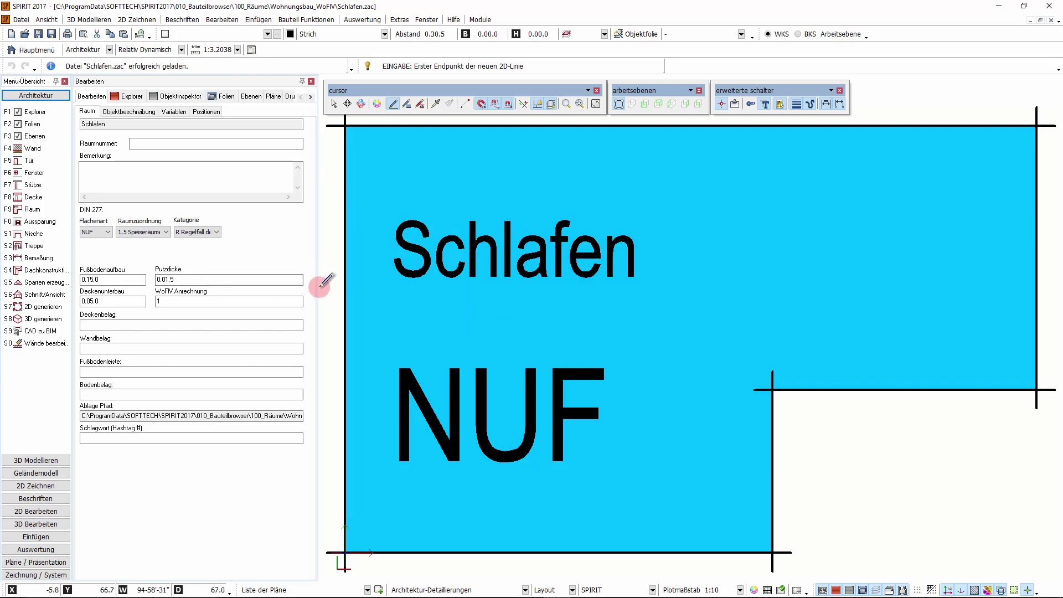
click(86, 97)
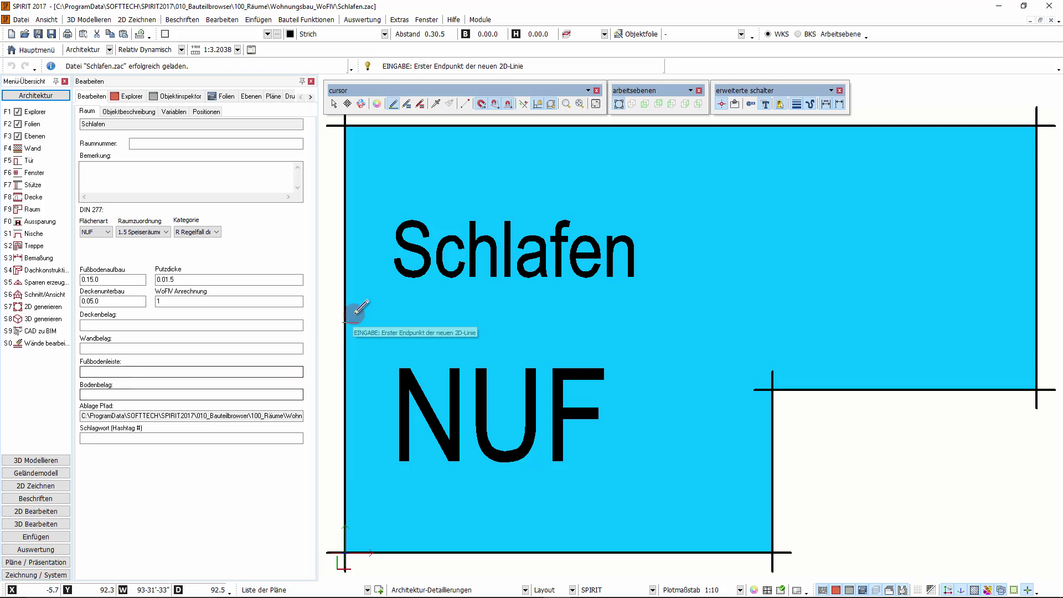
click(108, 232)
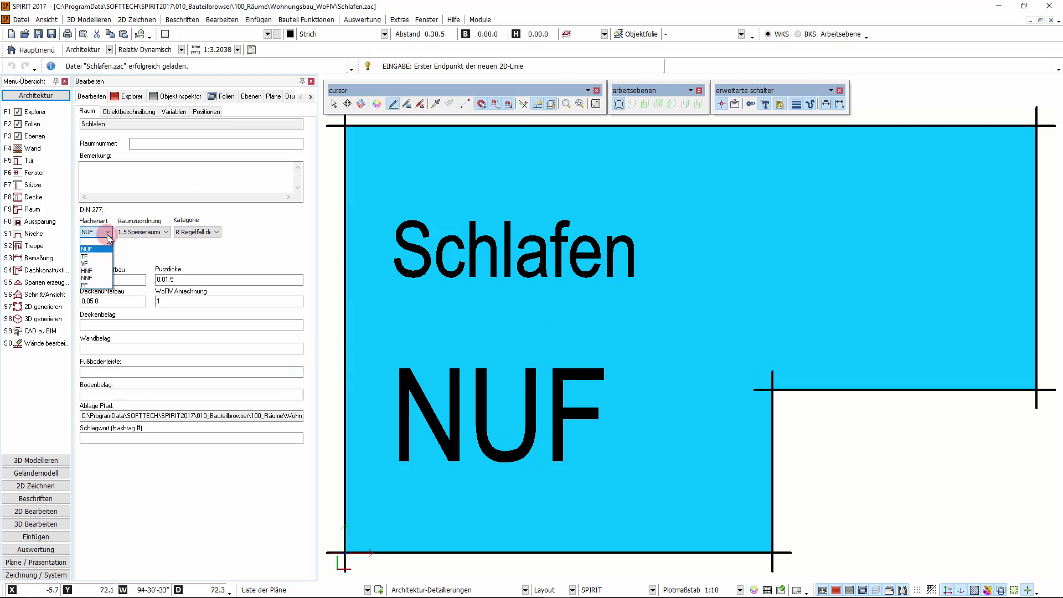
click(124, 232)
click(165, 232)
click(216, 232)
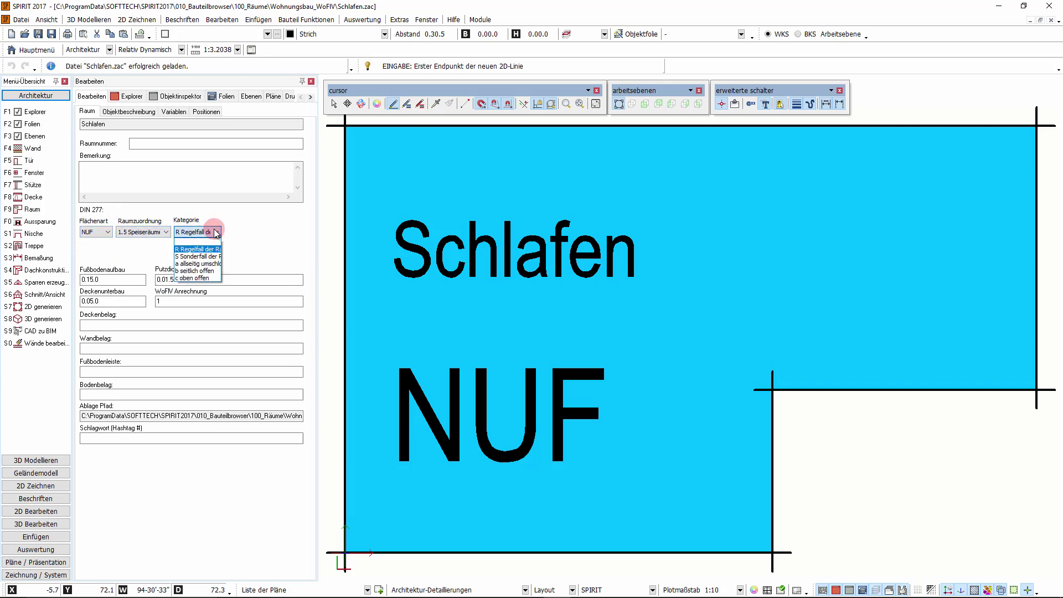
click(216, 234)
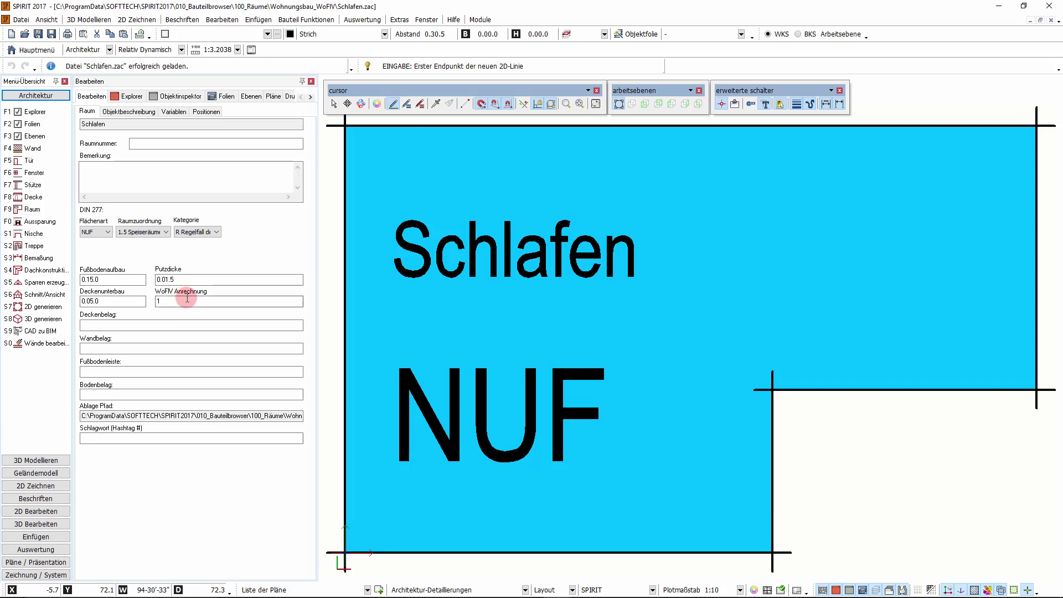
click(208, 298)
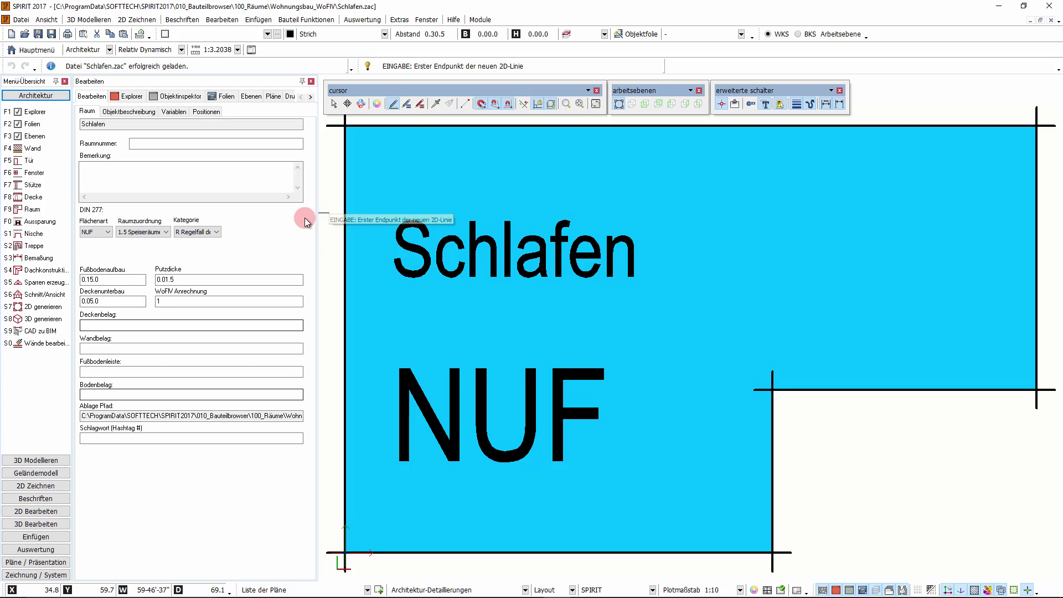
Fill the finish fields with Putz, Tapete, Birken and Laminat, and commit them
click(110, 326)
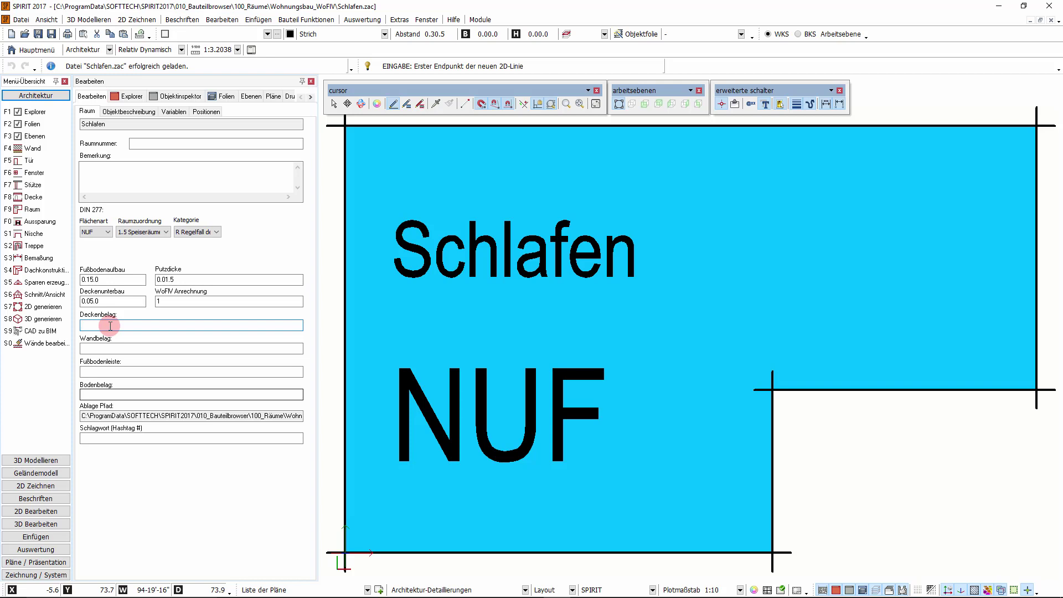
text(Putz)
key(Tab)
text(Tapete)
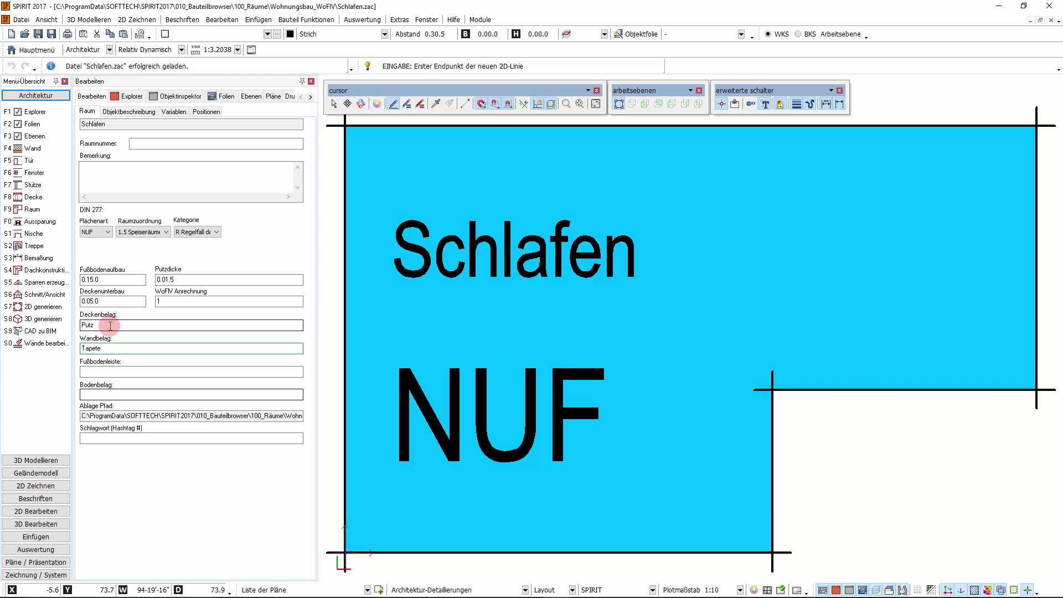
key(Tab)
text(Birken)
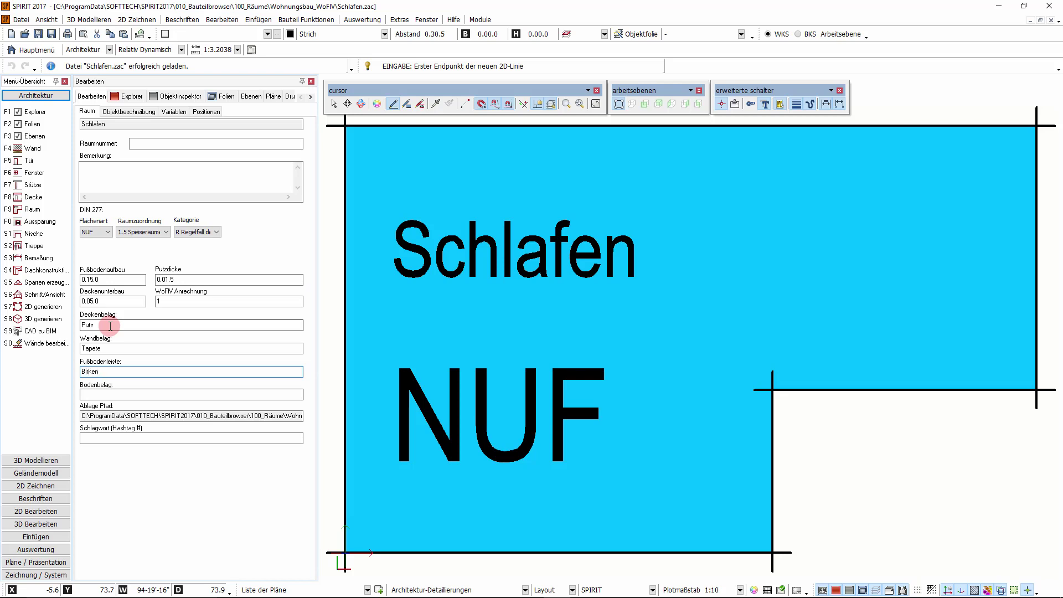
key(Tab)
text(L)
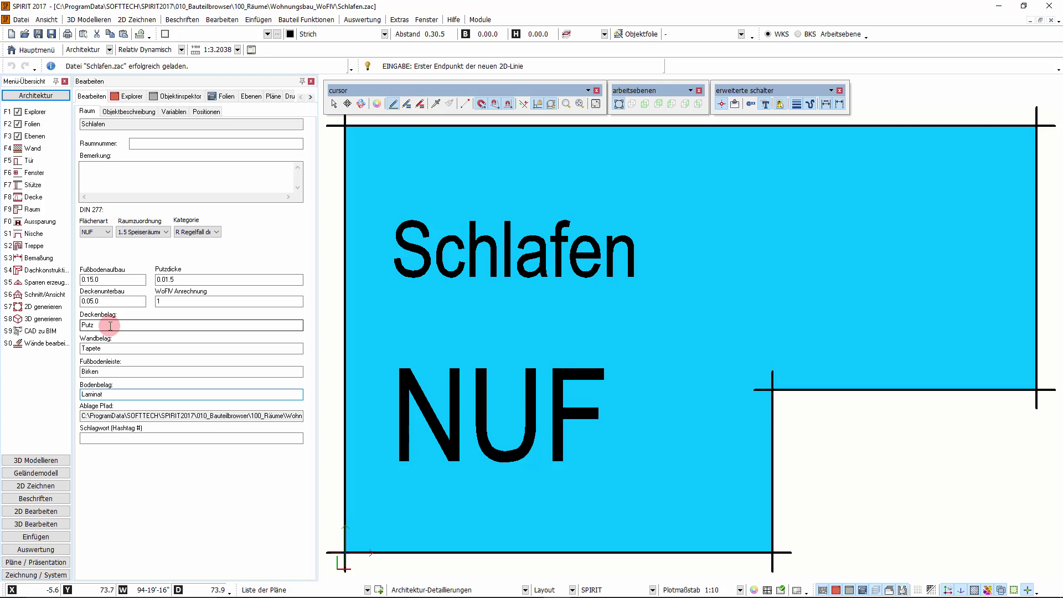
click(118, 124)
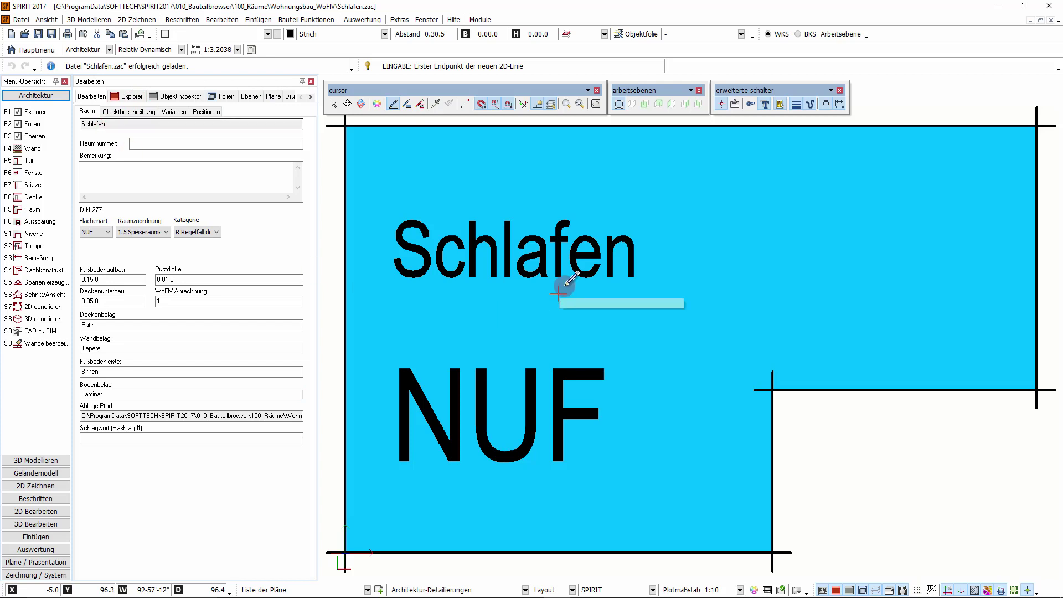
Save the template with Speichern unter as Ankleide.zac in Wohnungsbau_WoFlV
click(21, 19)
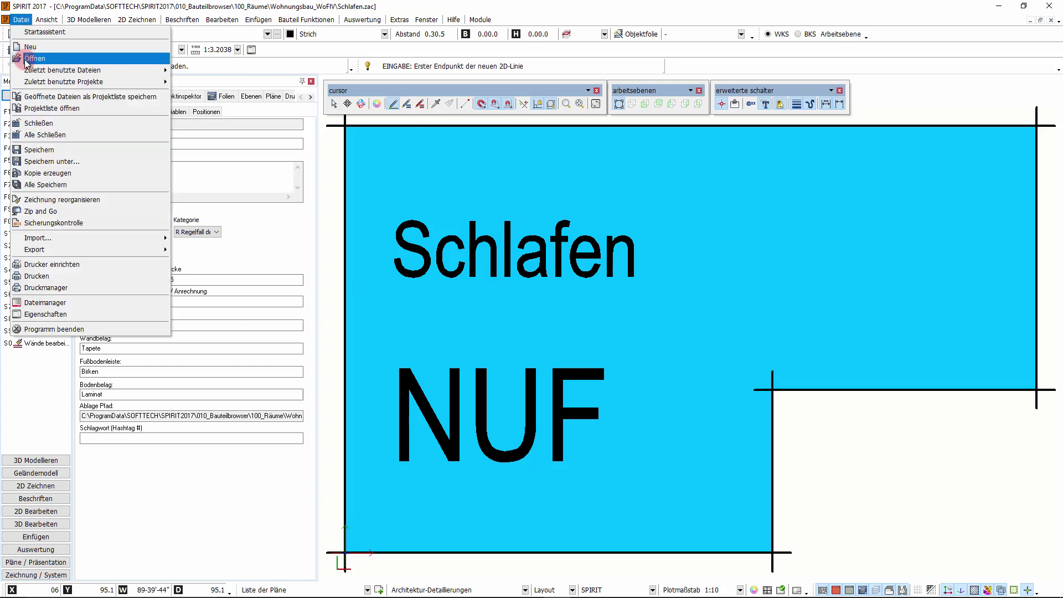
click(42, 163)
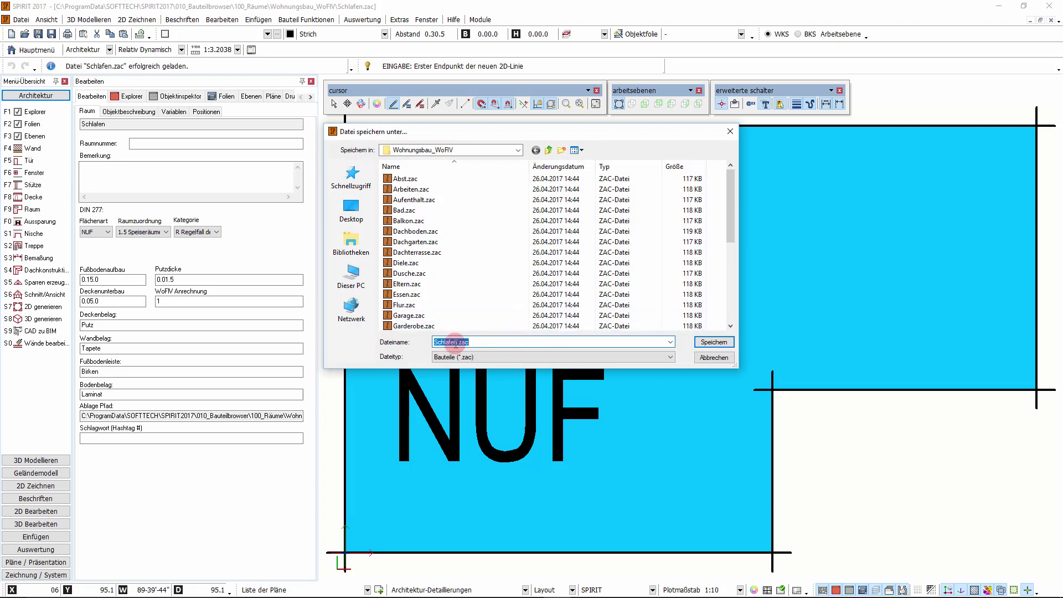
drag(458, 342, 407, 340)
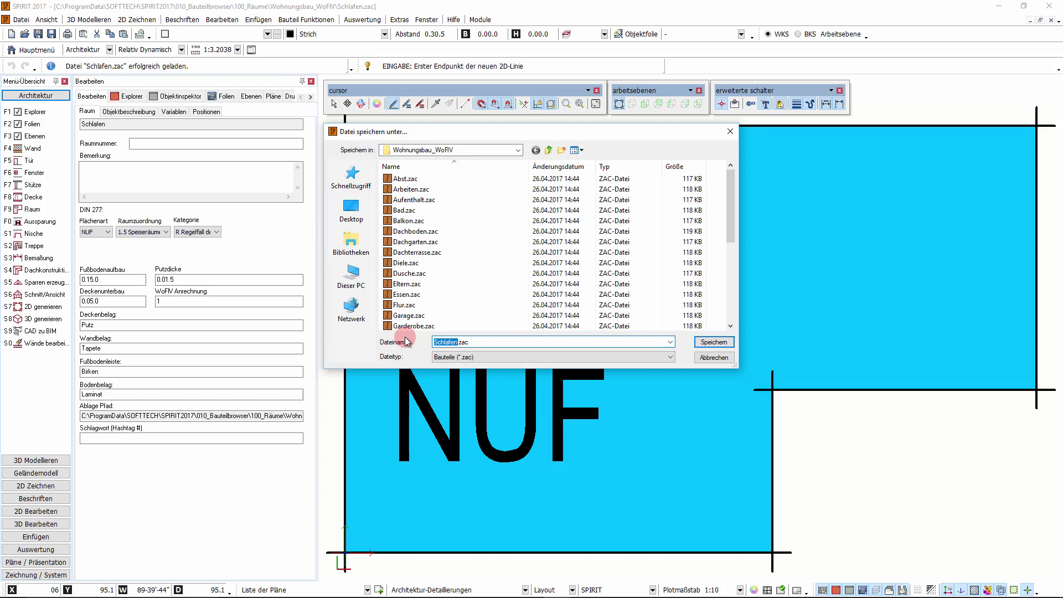
text(S)
text(Wa)
text(n)
key(BackSpace)
key(BackSpace)
key(BackSpace)
text(bare)
key(BackSpace)
key(BackSpace)
key(BackSpace)
key(BackSpace)
key(BackSpace)
key(BackSpace)
key(BackSpace)
key(BackSpace)
key(BackSpace)
text(Sch)
key(BackSpace)
key(BackSpace)
key(BackSpace)
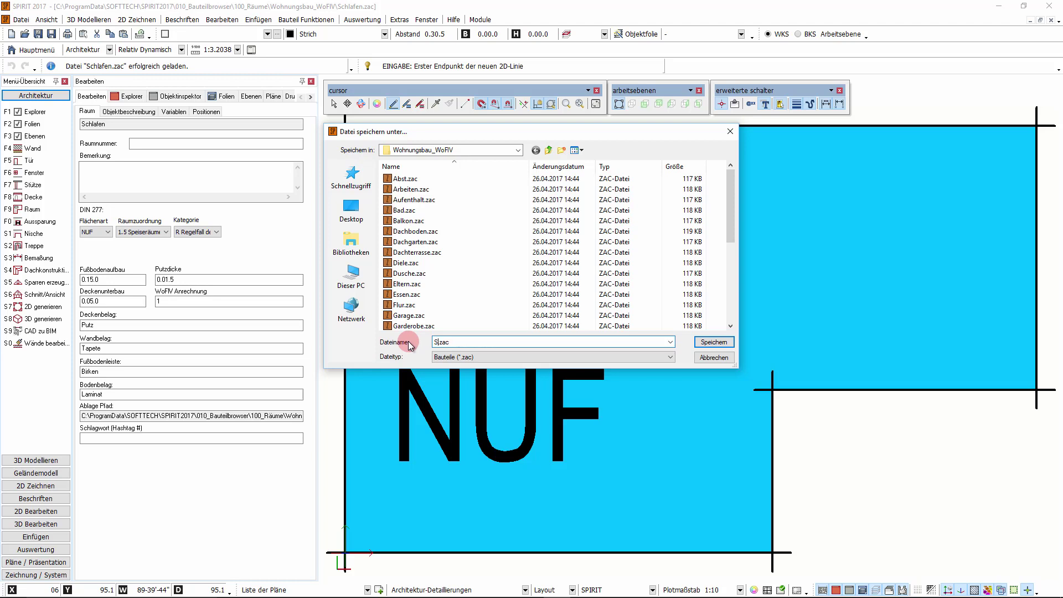
text(eide)
click(714, 343)
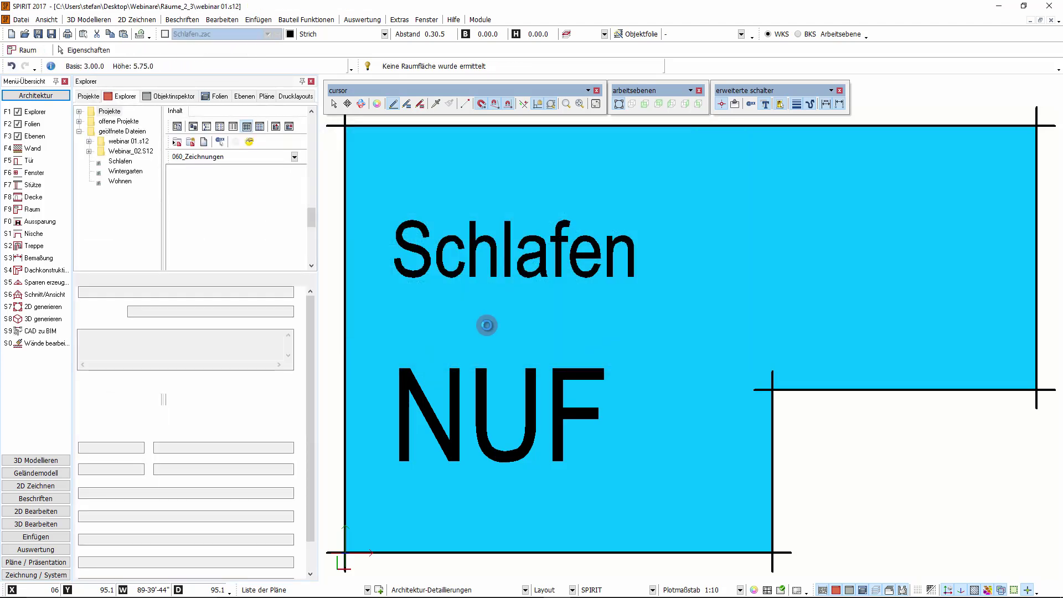
Open and save the new Ankleide.zac template, then return to the webinar 01.s12 window
click(487, 325)
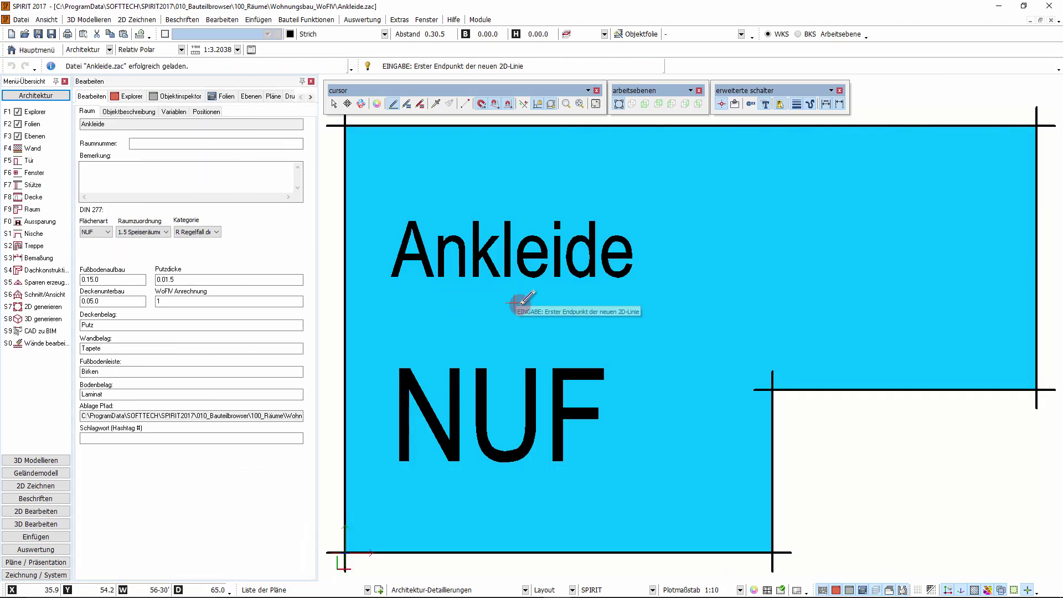
click(51, 34)
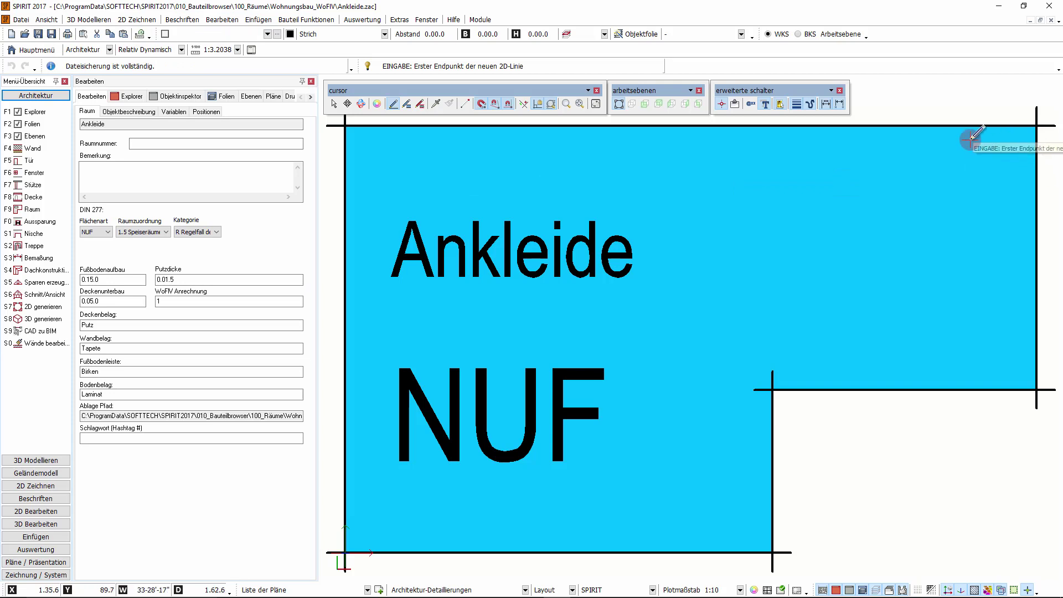
click(427, 20)
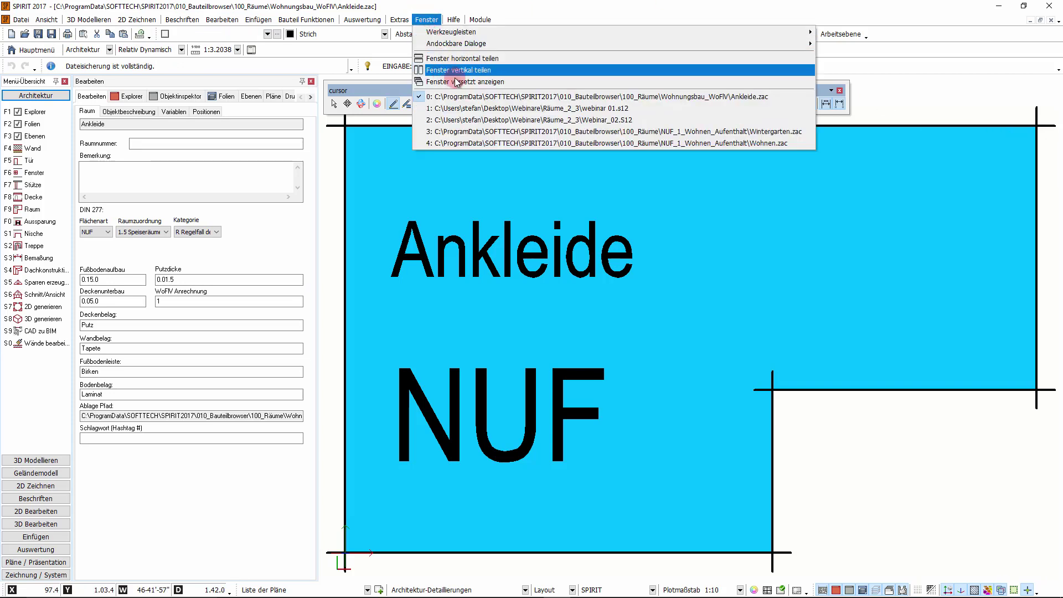
click(486, 107)
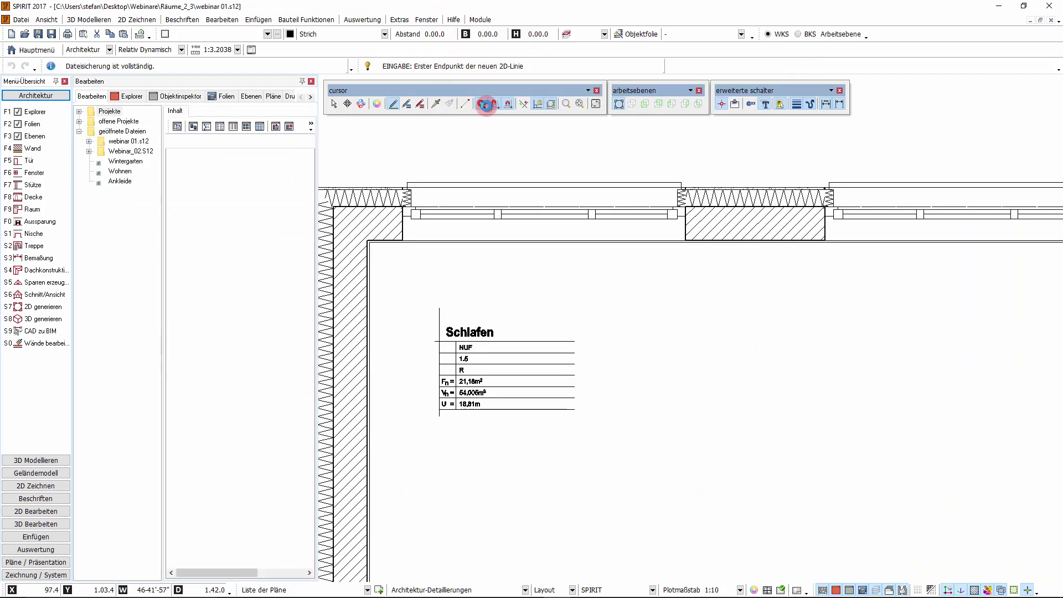
Start the Raum tool and detect the net room right of the stairs (F=10.16)
click(541, 245)
click(566, 256)
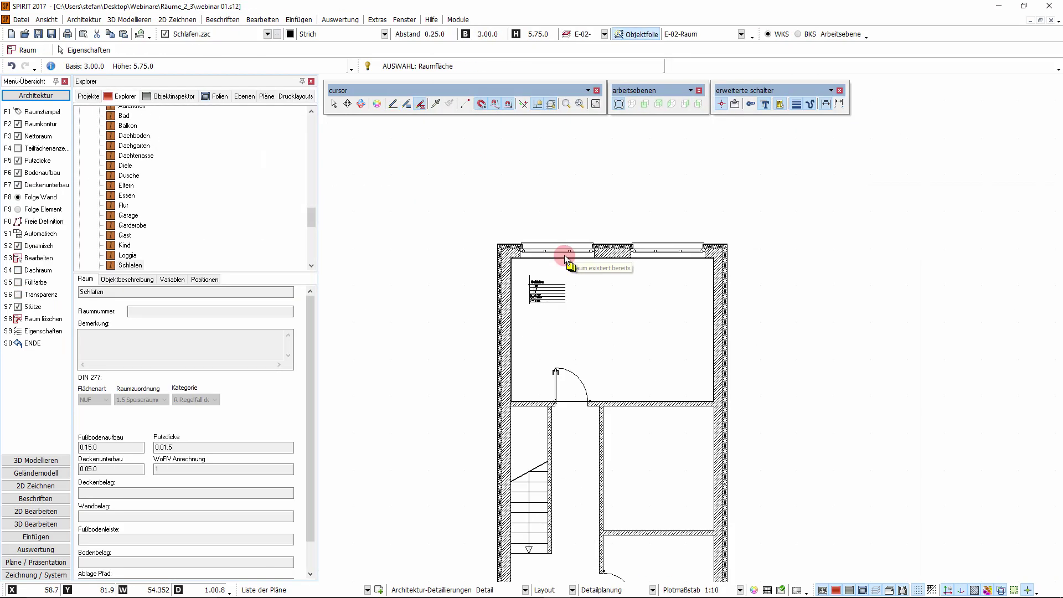
click(637, 420)
Drag the Ankleide.zac template from Wohnungsbau_WoFlV onto that room
scroll(676, 447, up, 1)
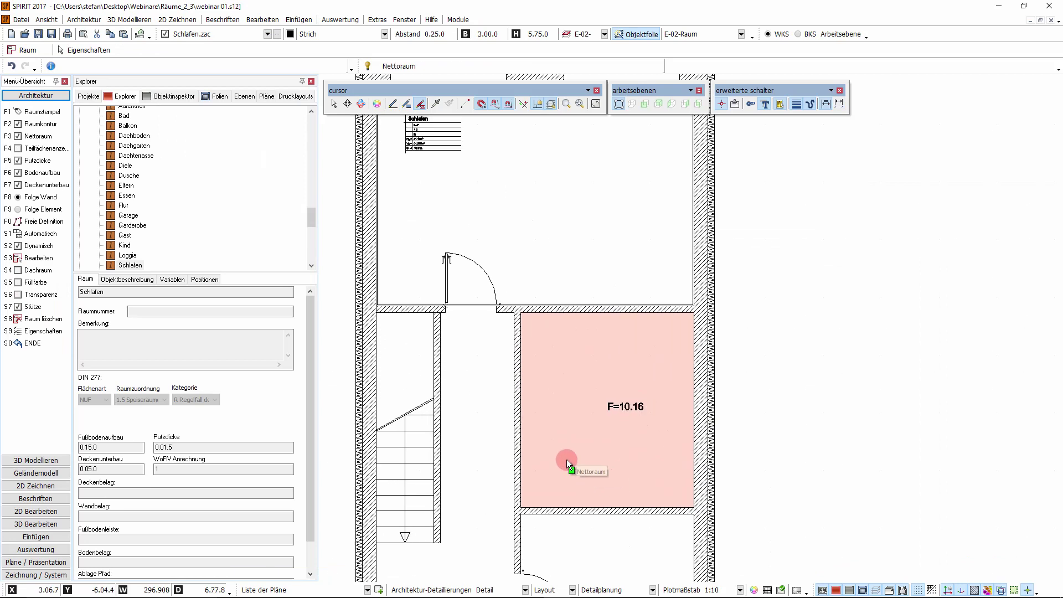
scroll(311, 214, up, 4)
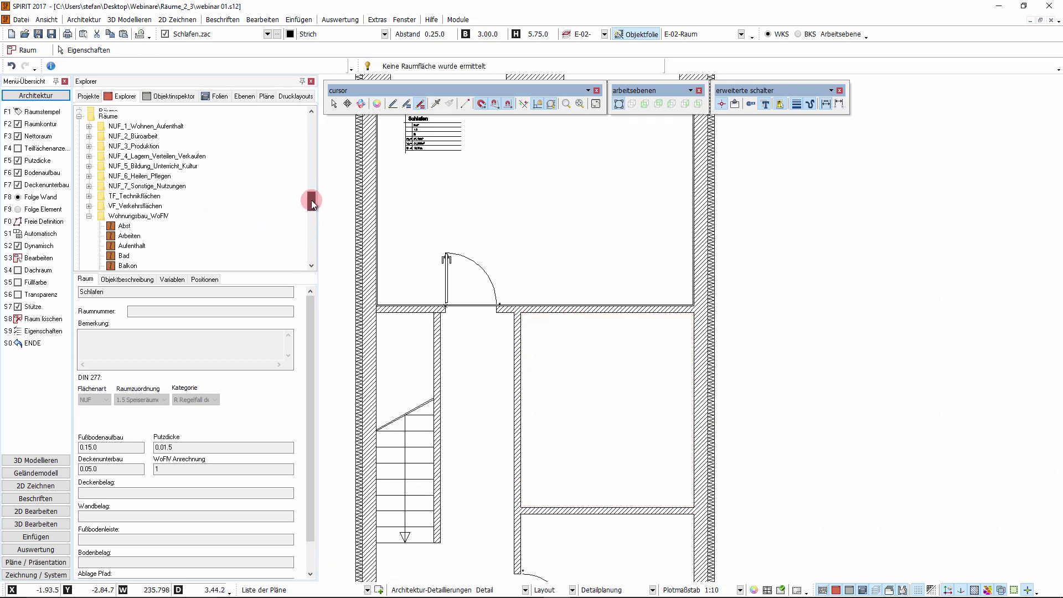
click(151, 198)
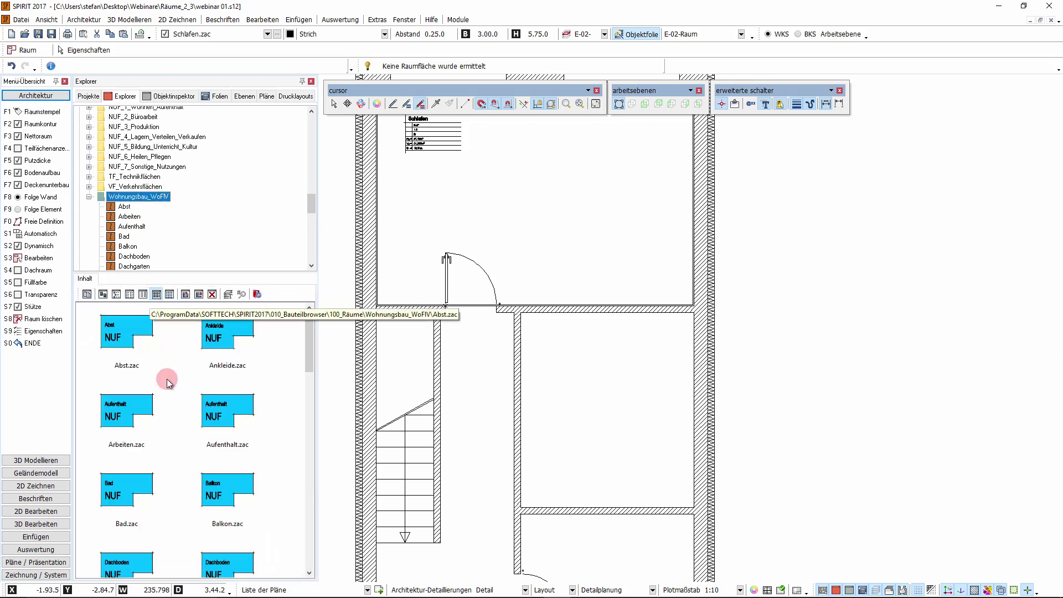
click(222, 319)
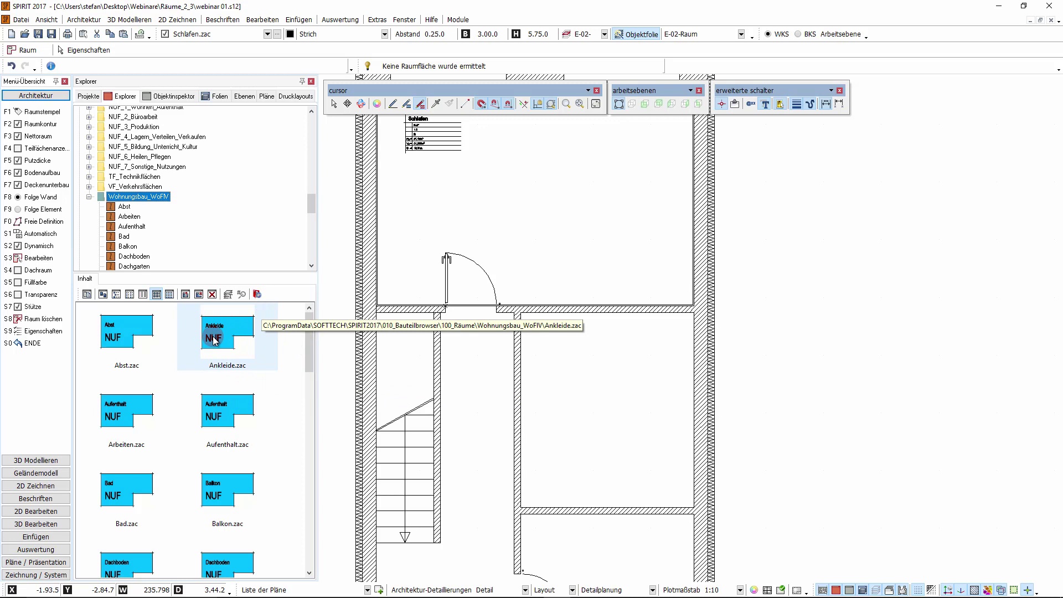
drag(215, 340, 665, 398)
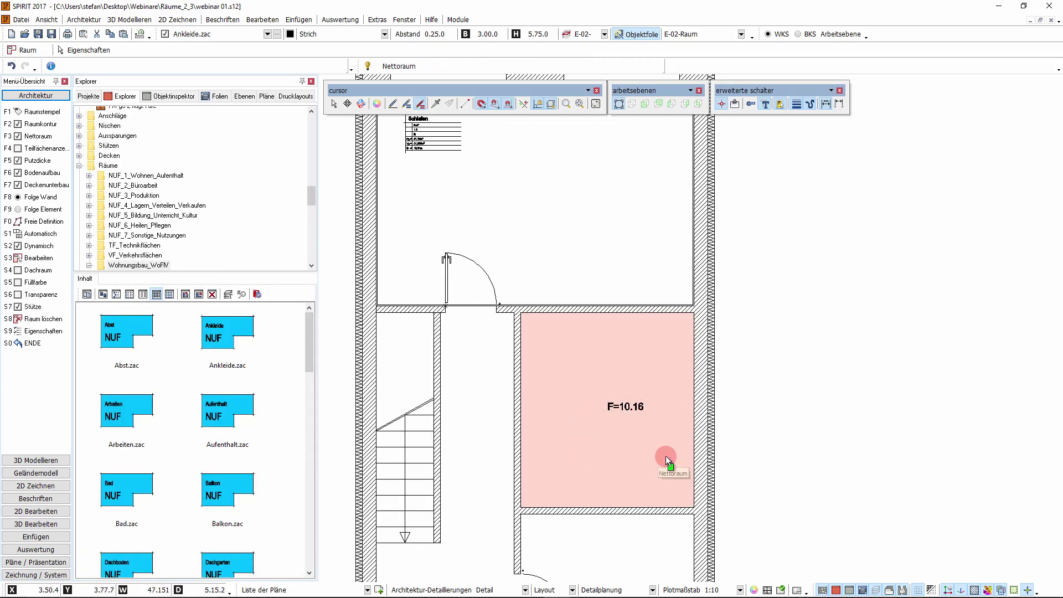
Confirm the room and place the Ankleide stamp: NUF 1.5, Fn 7.76 m², U 12.77 m
click(586, 371)
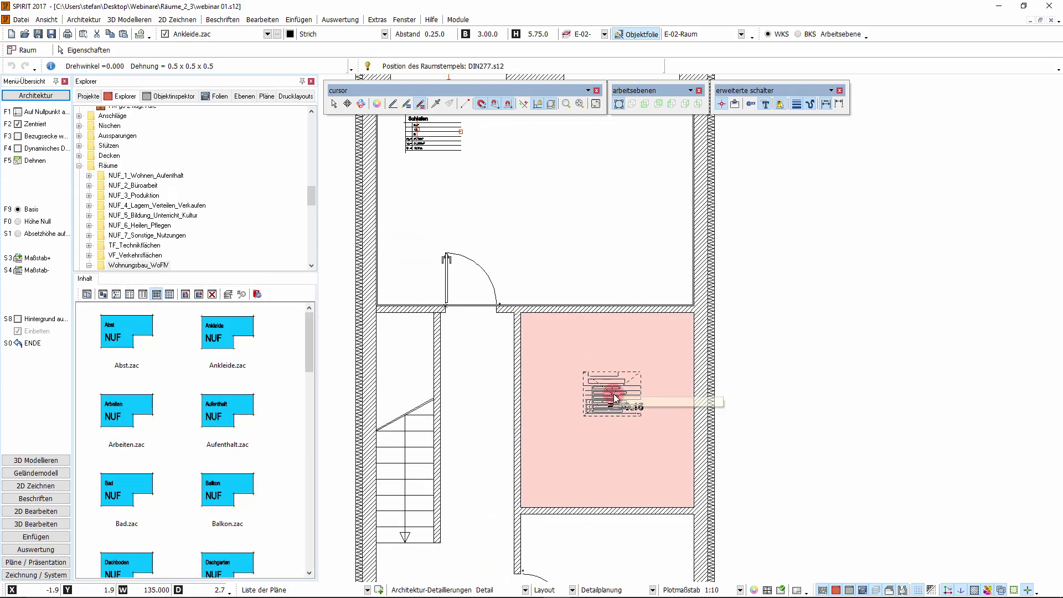
click(570, 359)
scroll(554, 355, up, 3)
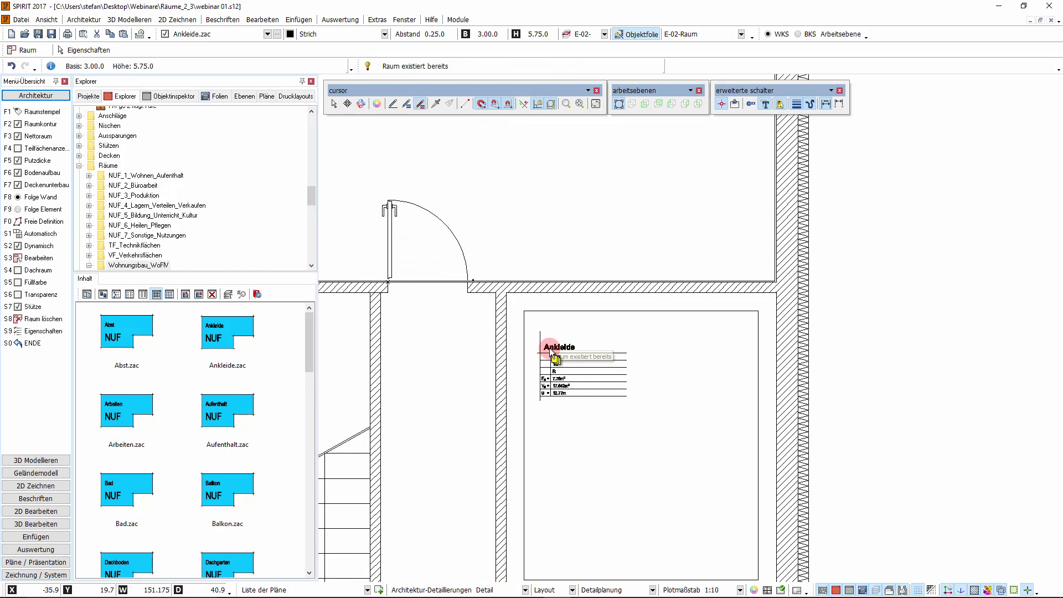
scroll(571, 401, up, 3)
scroll(594, 397, down, 2)
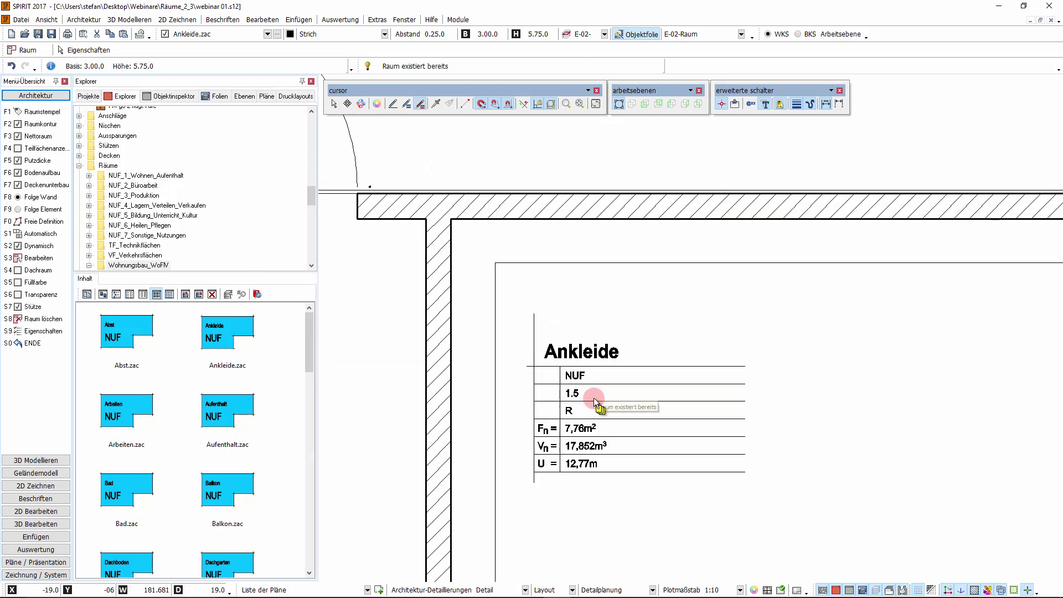
scroll(594, 397, down, 2)
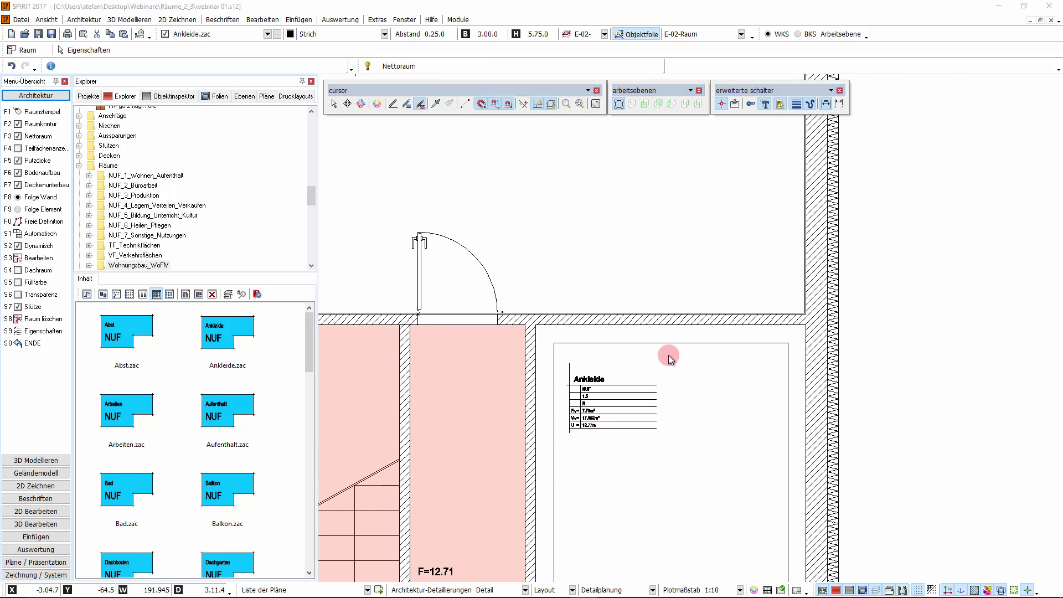
Check the plaster thickness, re-detect the Ankleide area and start Identifizieren with Shift+F6
click(38, 166)
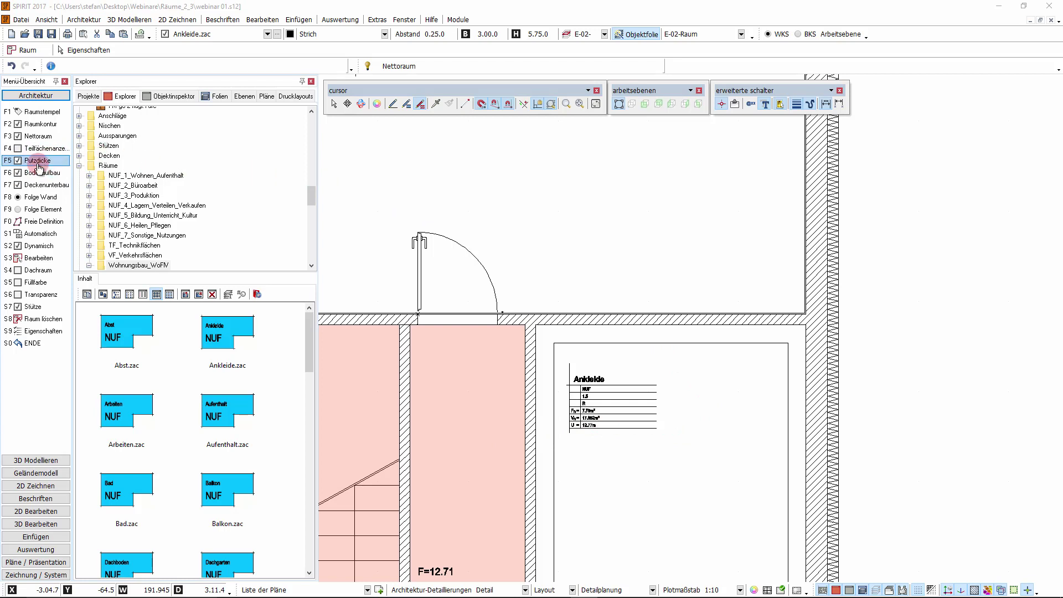
click(148, 9)
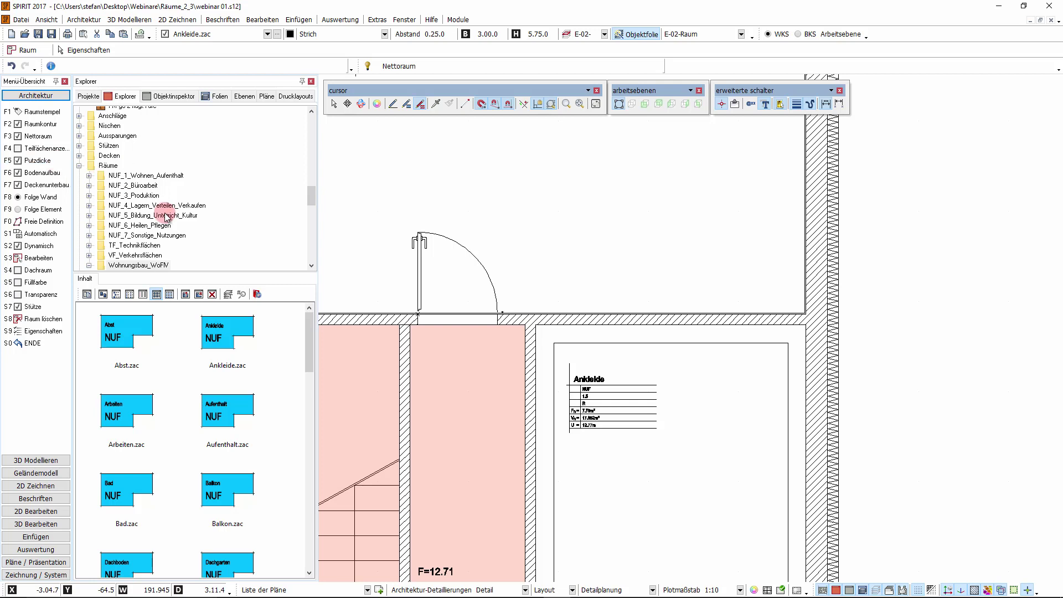
click(697, 378)
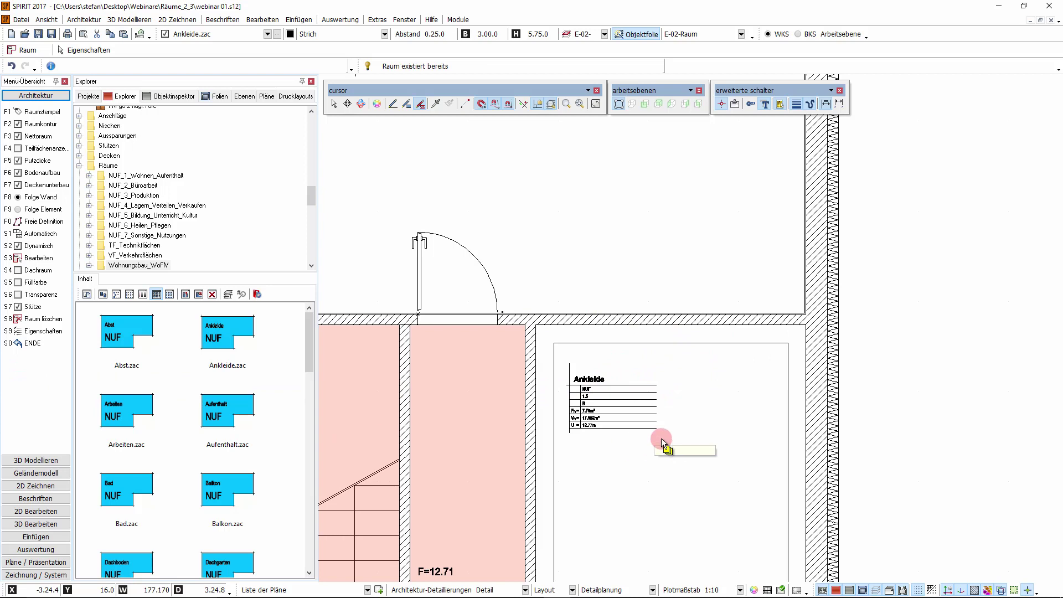
click(335, 108)
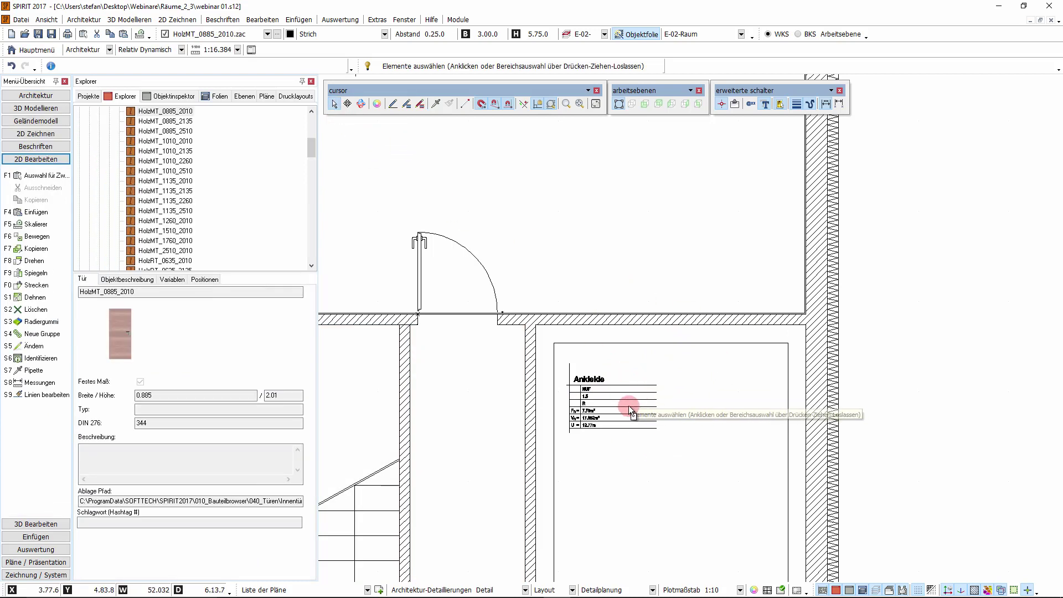
key(shift+F6)
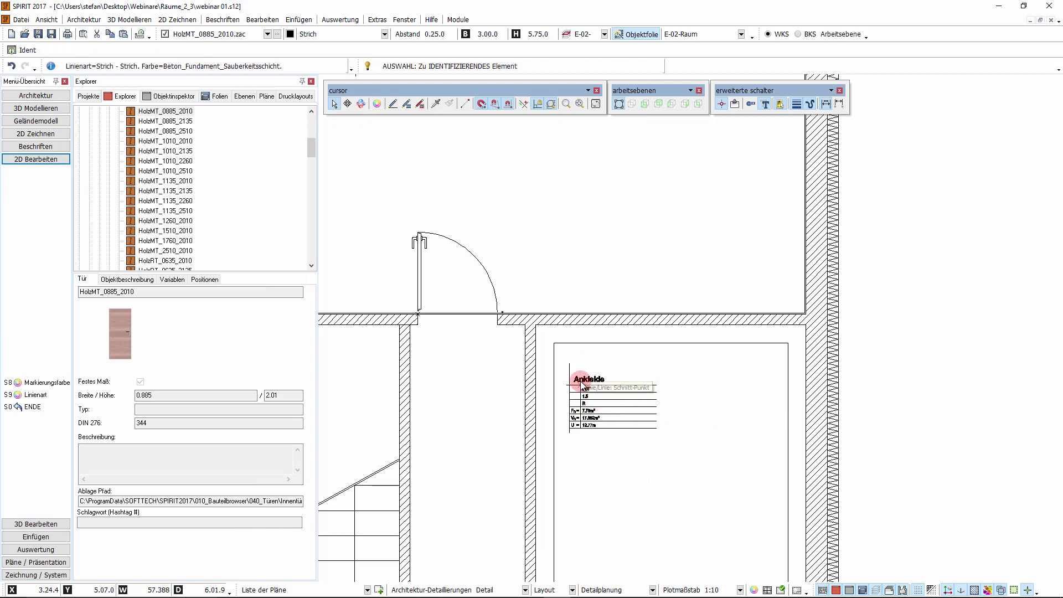
click(582, 384)
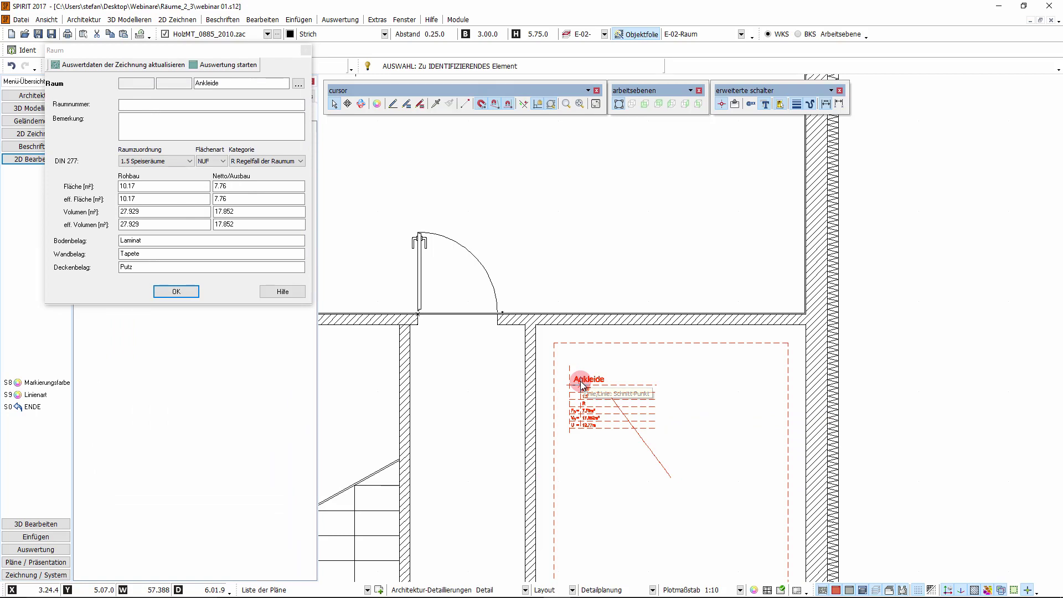
drag(160, 46, 466, 86)
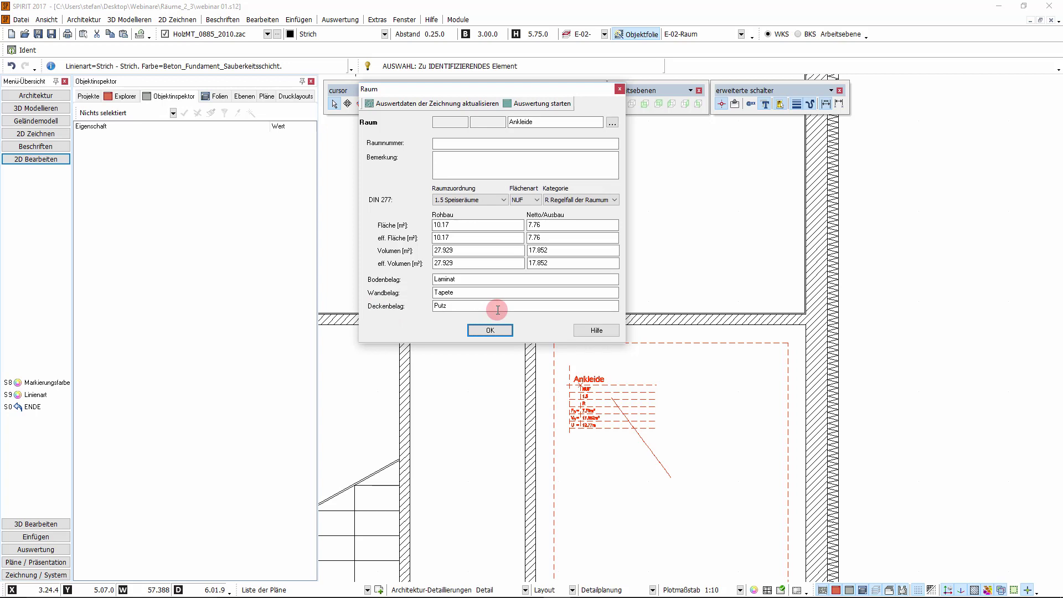
click(491, 330)
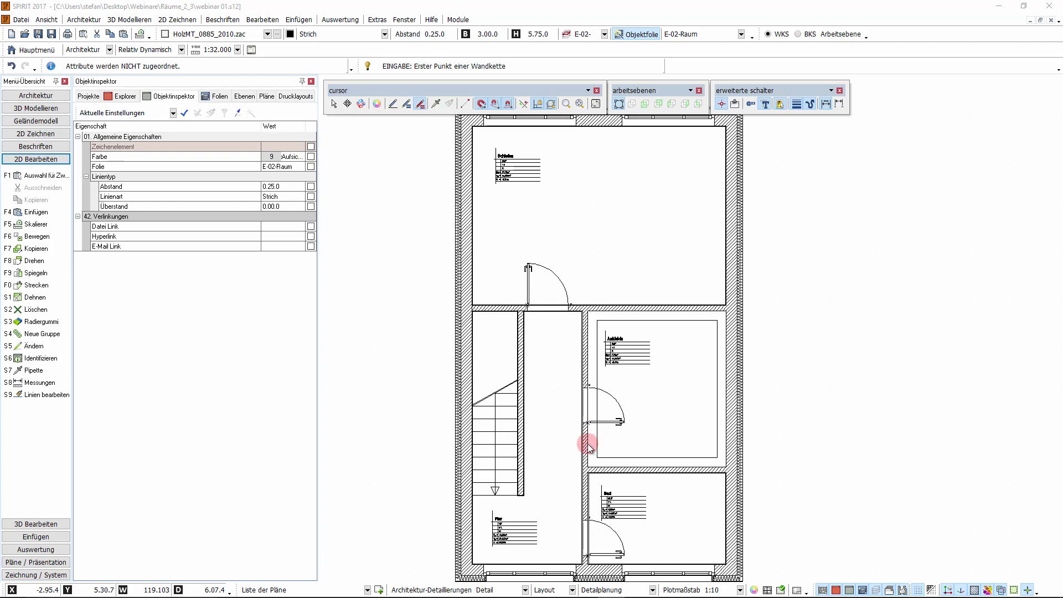
Go to Architektur > Raum > Bearbeiten > Kontur bearbeiten to reach Ecke hinzufügen
click(31, 97)
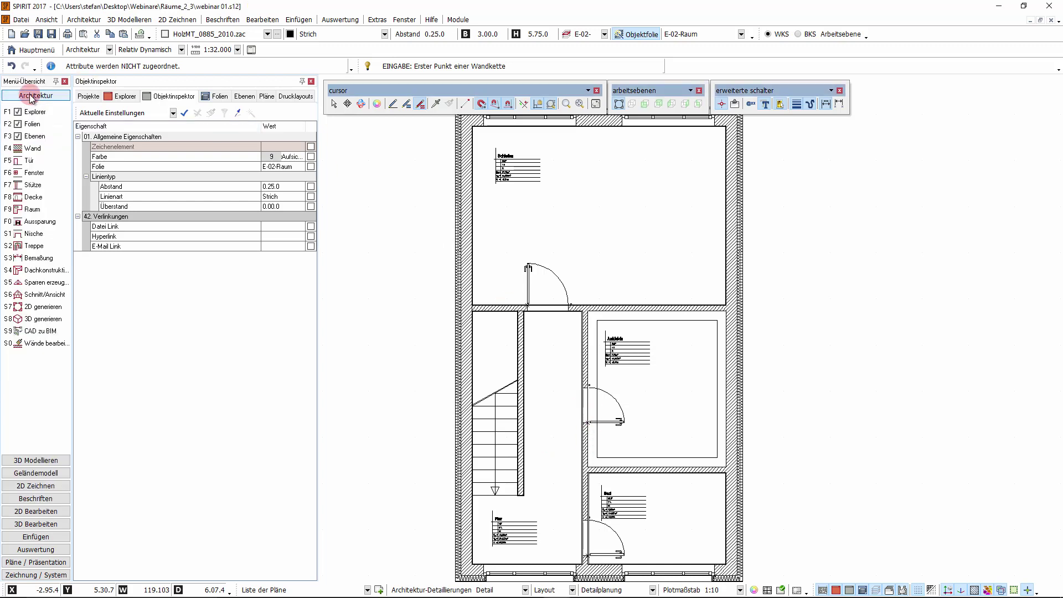
click(31, 210)
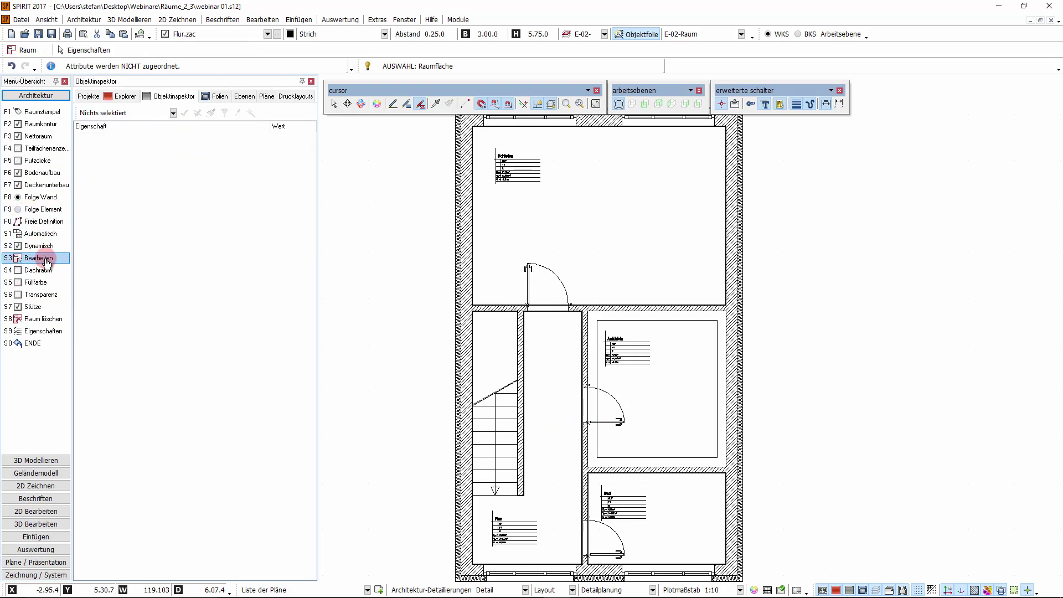
click(46, 259)
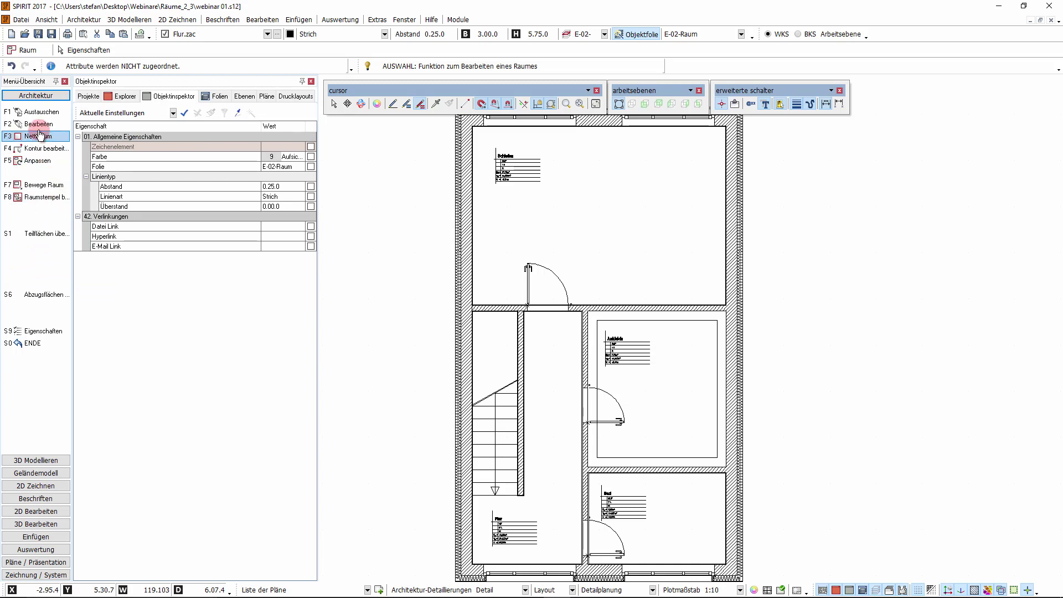
click(40, 149)
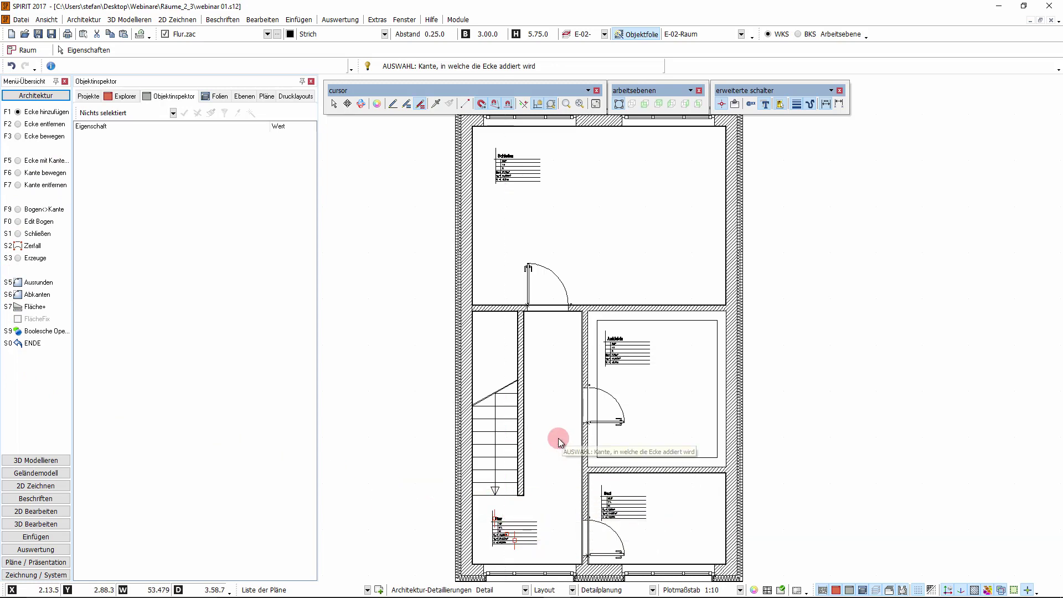
Identify the Flur room: DIN277 9.1, 9 corner points, net area 12.36 m²
click(508, 532)
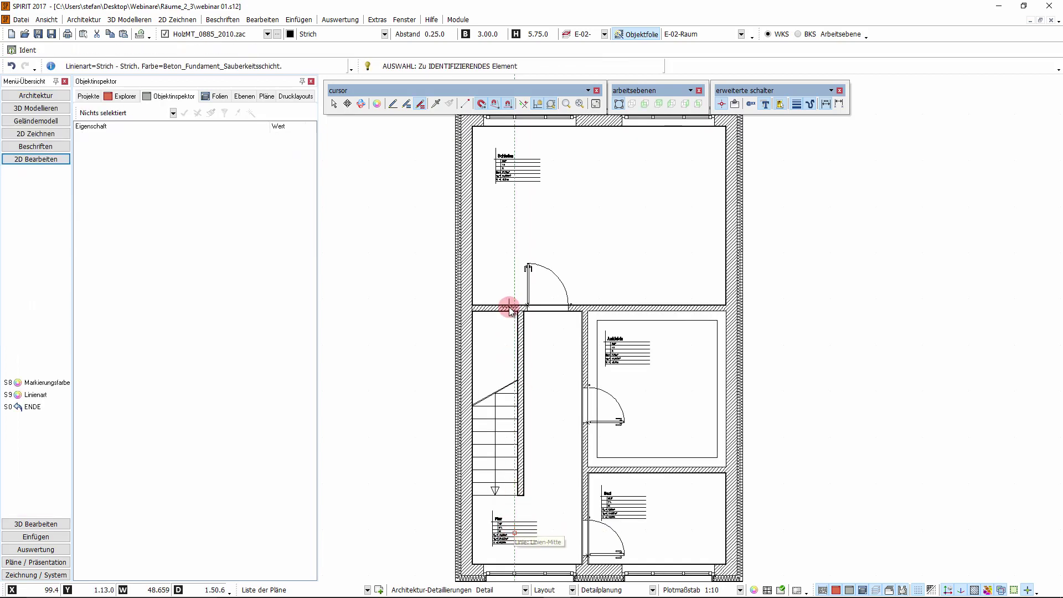
scroll(491, 380, up, 2)
scroll(491, 380, up, 2)
scroll(541, 152, up, 3)
scroll(548, 198, down, 3)
scroll(558, 147, up, 3)
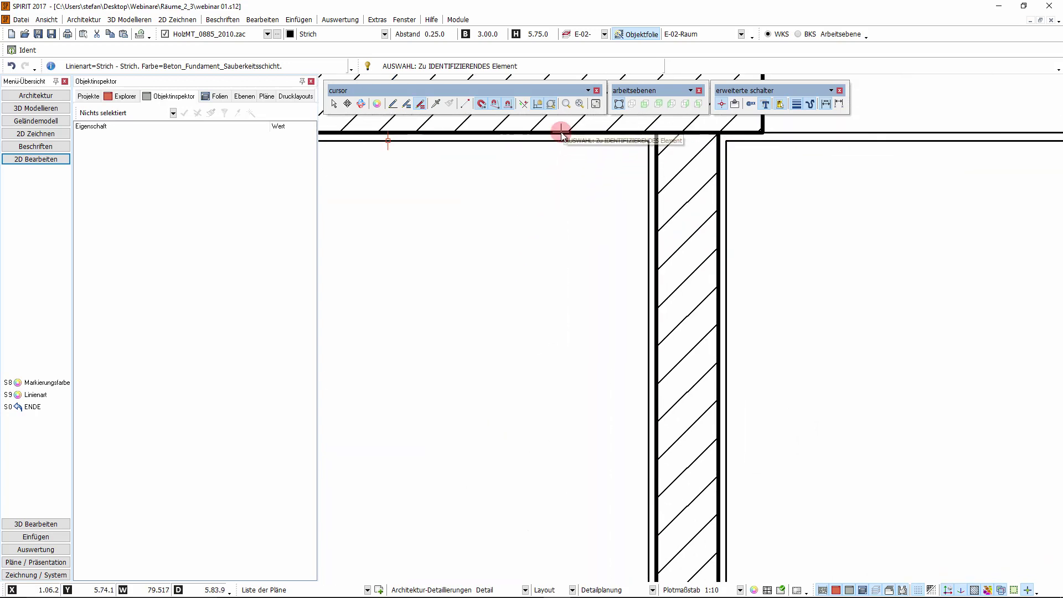
click(562, 132)
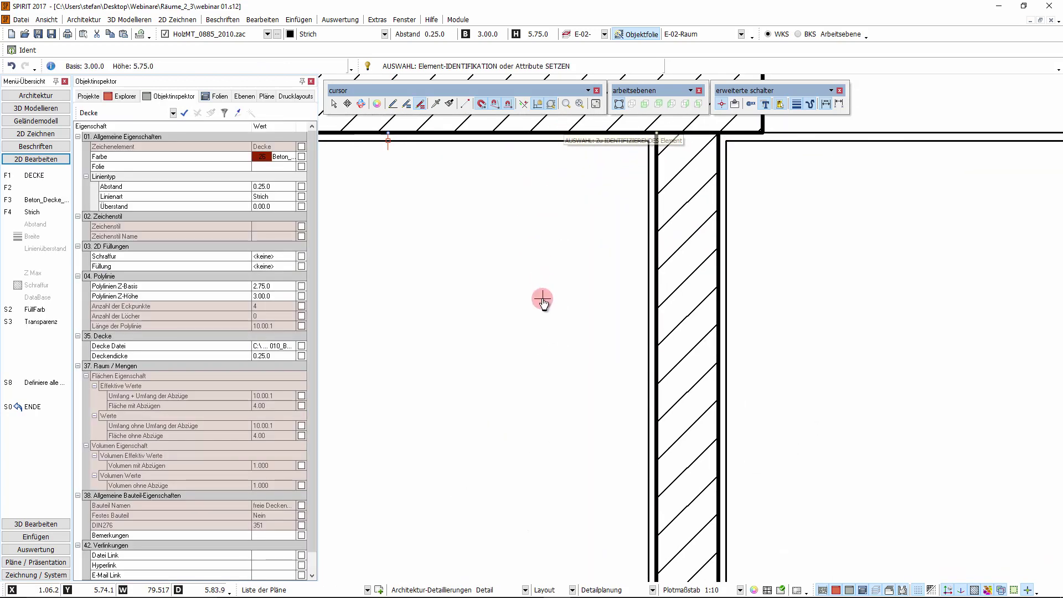
click(535, 140)
click(514, 134)
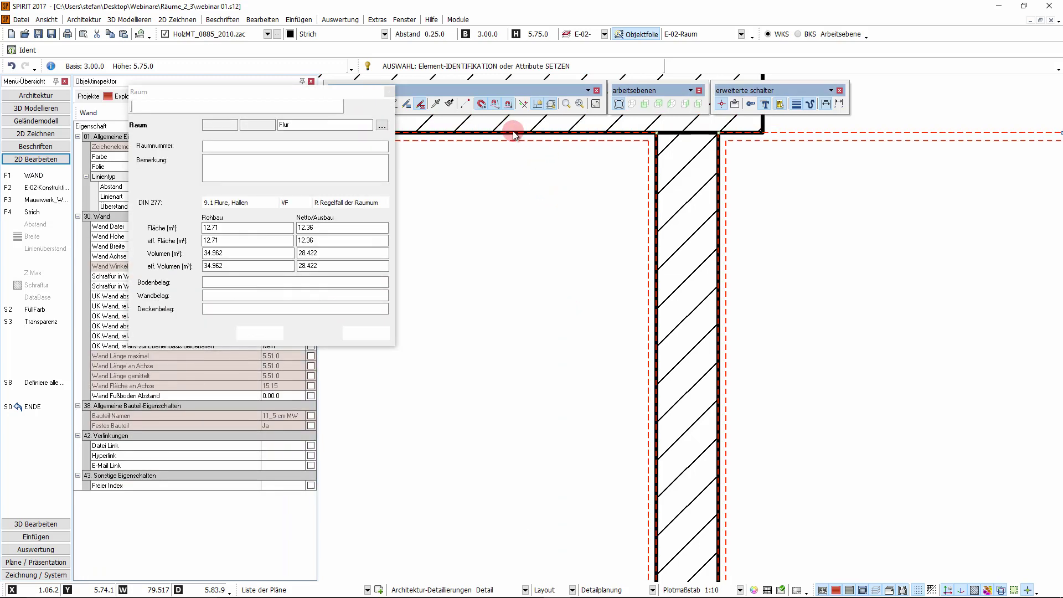
click(258, 333)
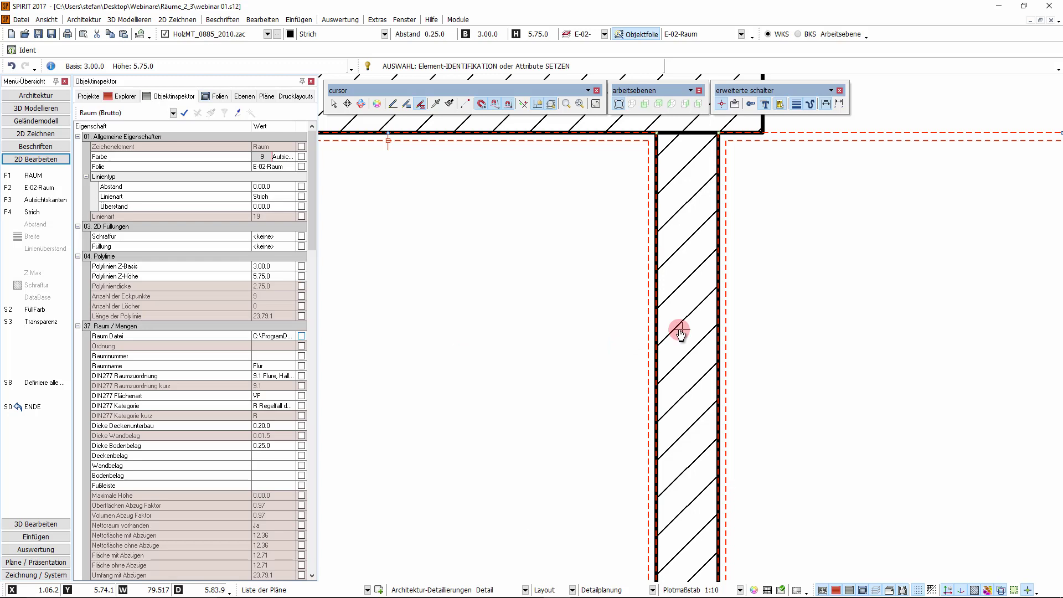
Zoom back out to show the whole floor plan
scroll(680, 331, down, 5)
scroll(705, 387, down, 5)
scroll(809, 508, up, 1)
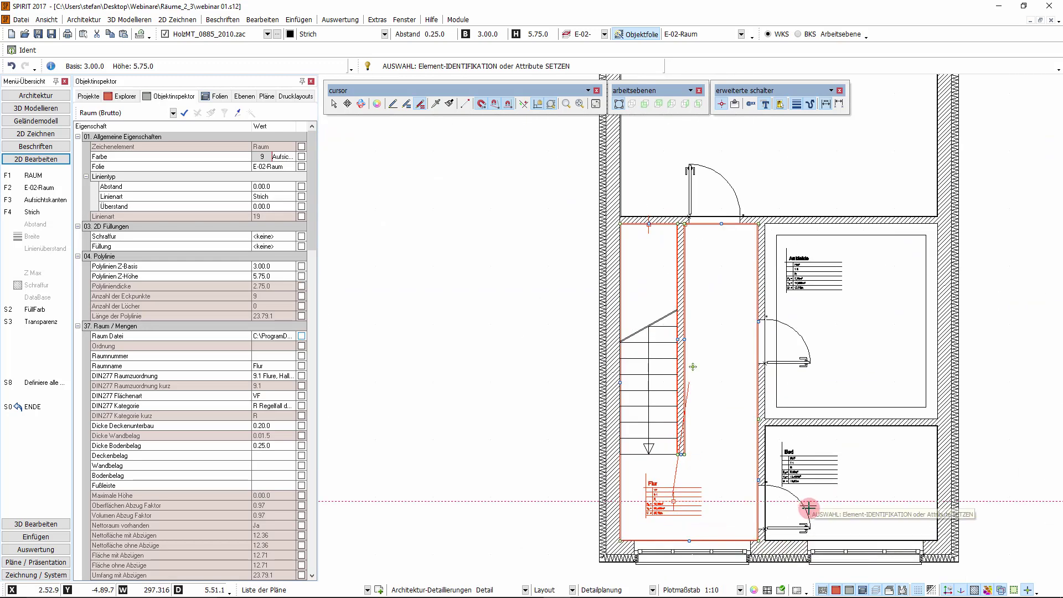
scroll(792, 546, up, 1)
drag(686, 477, 707, 470)
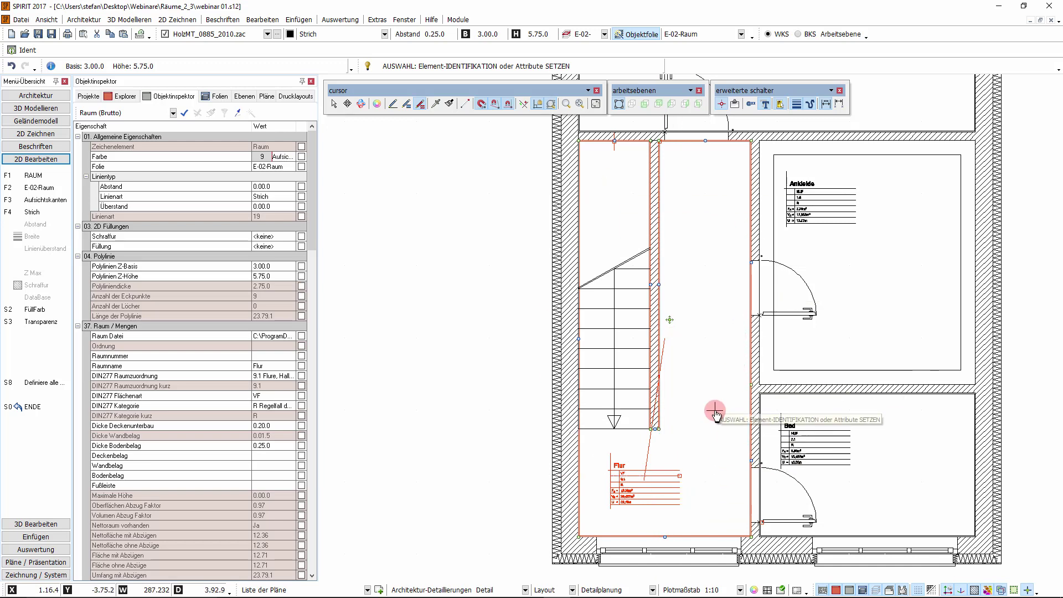
Move the Flur room's top edge down to the stair line intersection
right_click(619, 144)
click(641, 160)
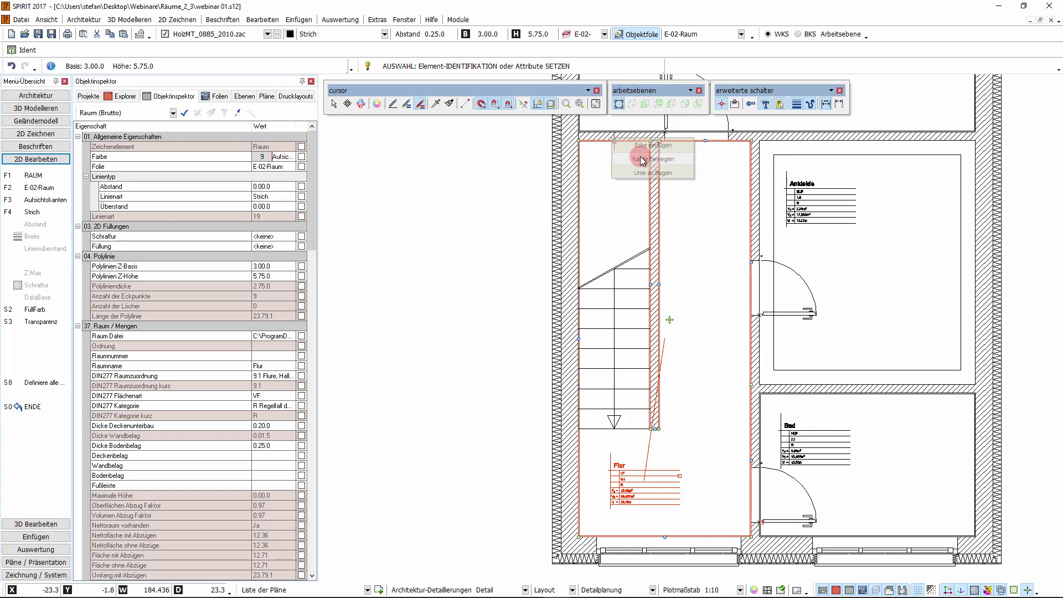
click(598, 446)
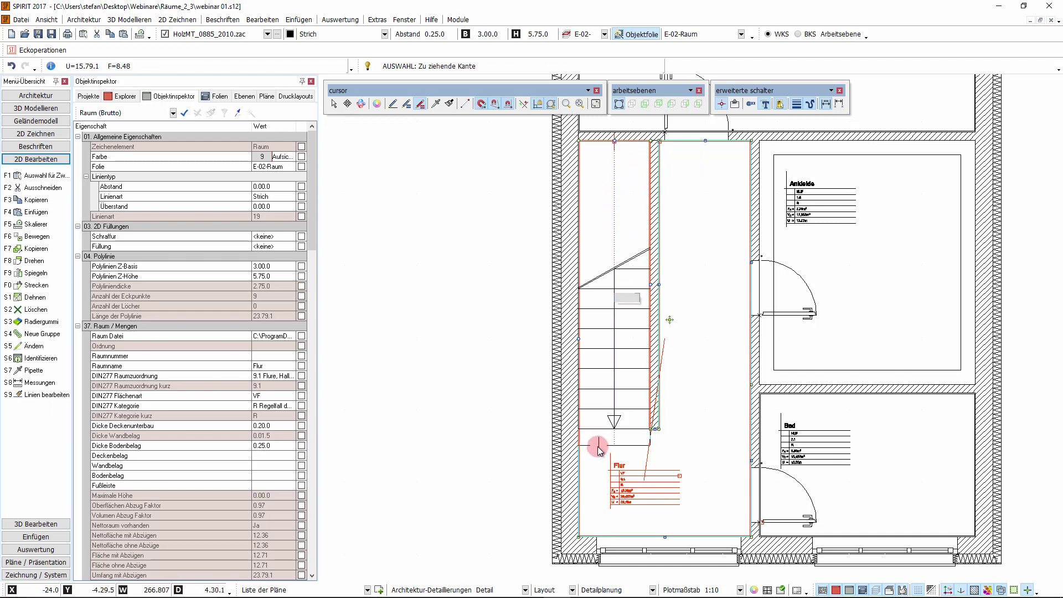
click(645, 455)
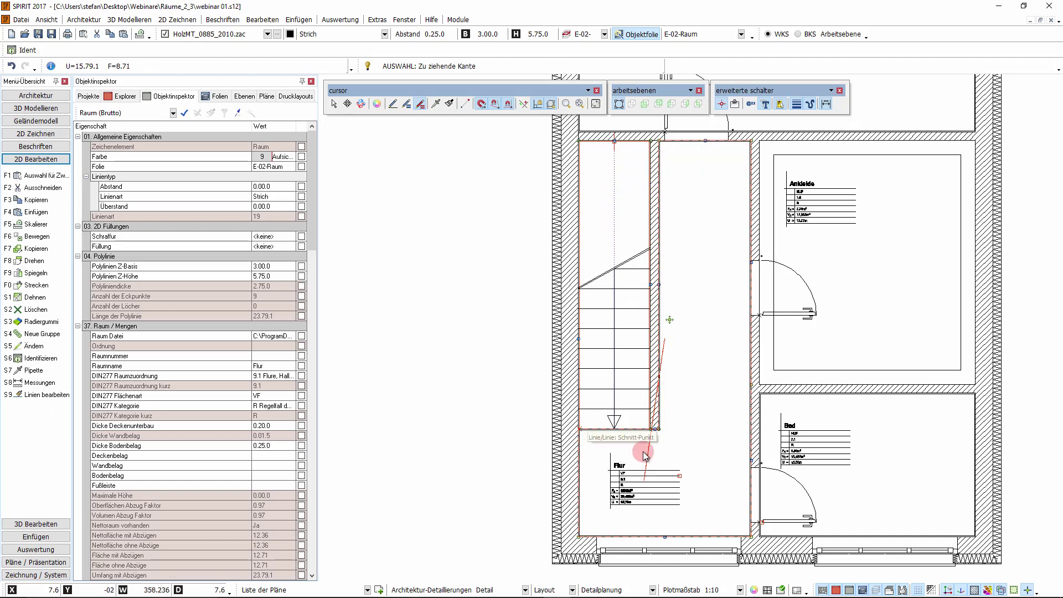
click(554, 309)
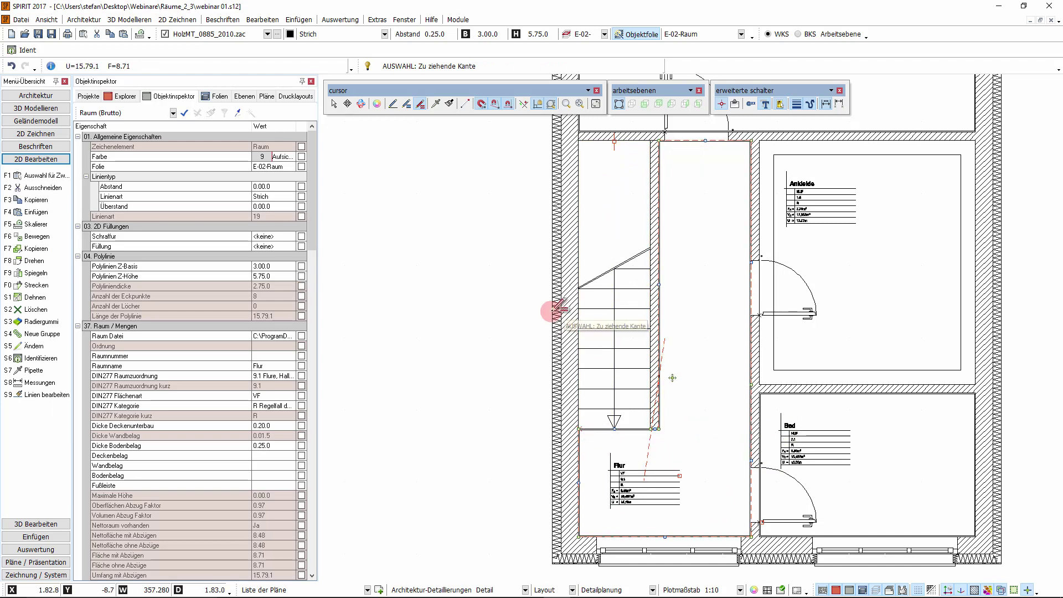
click(39, 286)
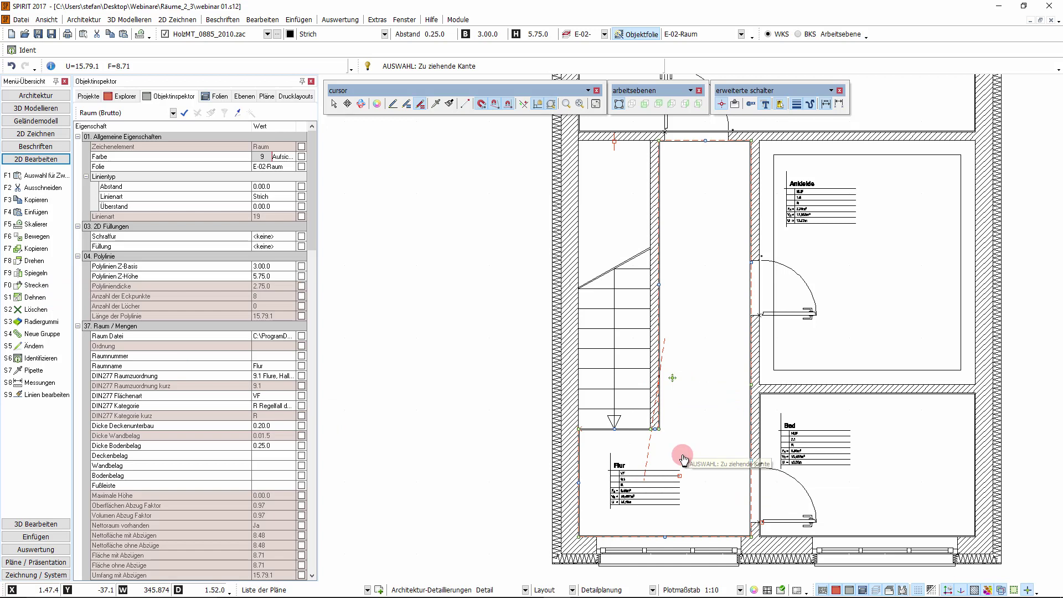
scroll(637, 501, up, 1)
scroll(642, 523, up, 2)
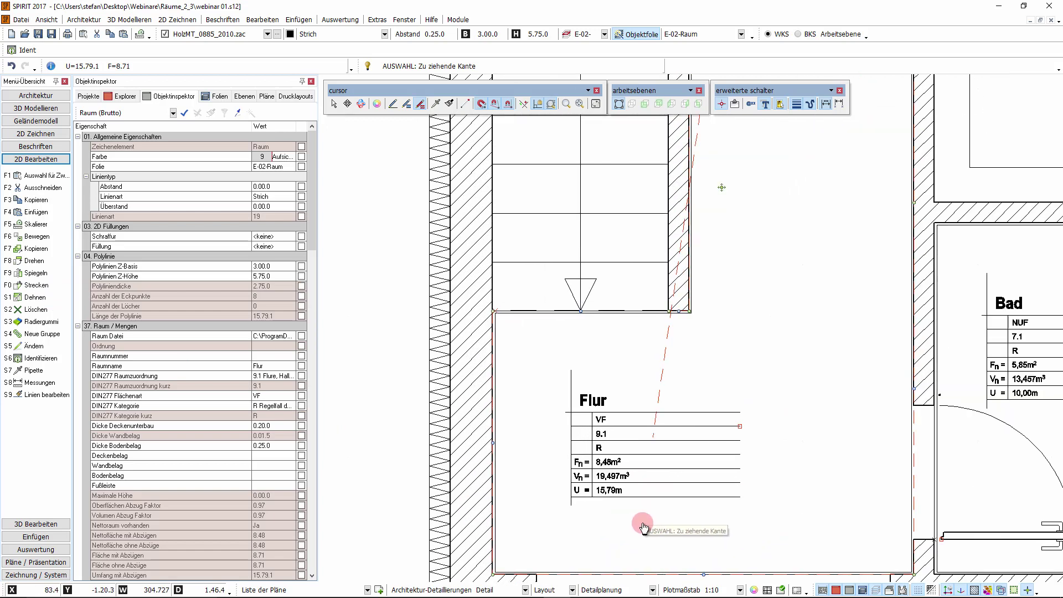
scroll(642, 523, up, 1)
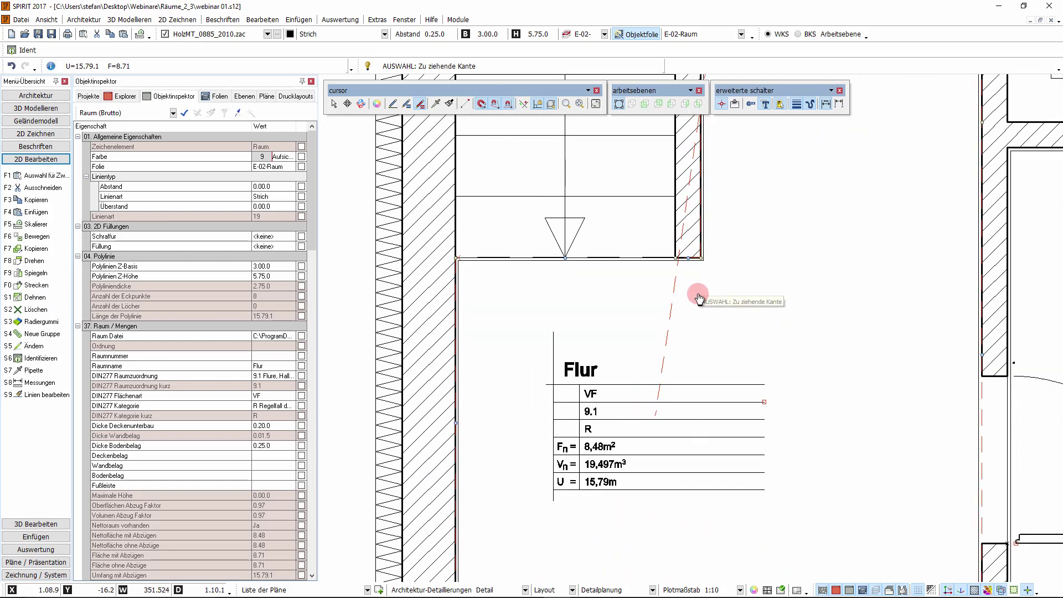
Delete the leftover corner, leaving 7 points and Fn 8.48 m², U 15.79 m
click(676, 258)
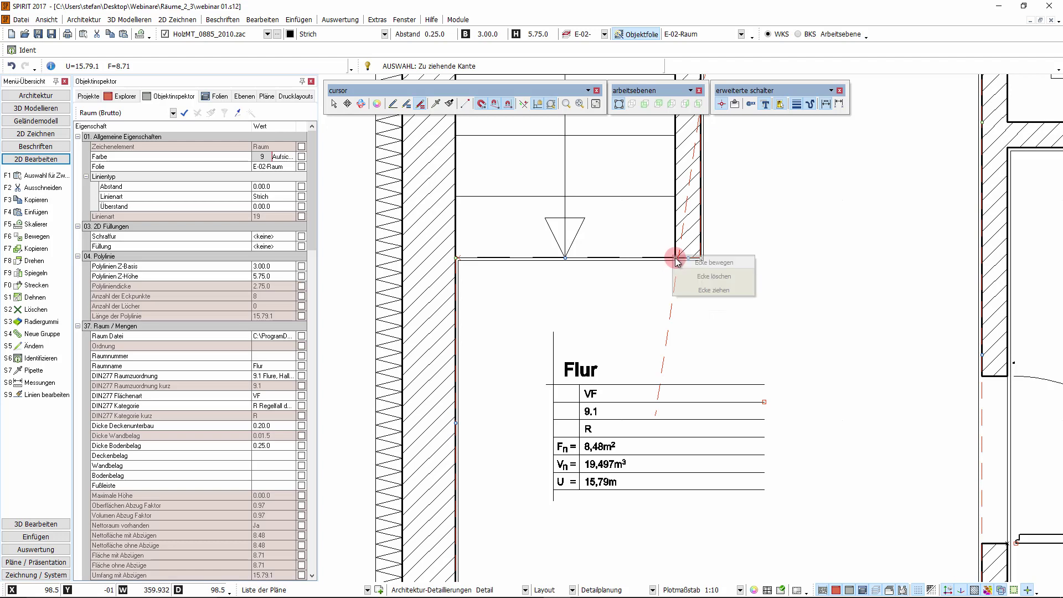
click(714, 276)
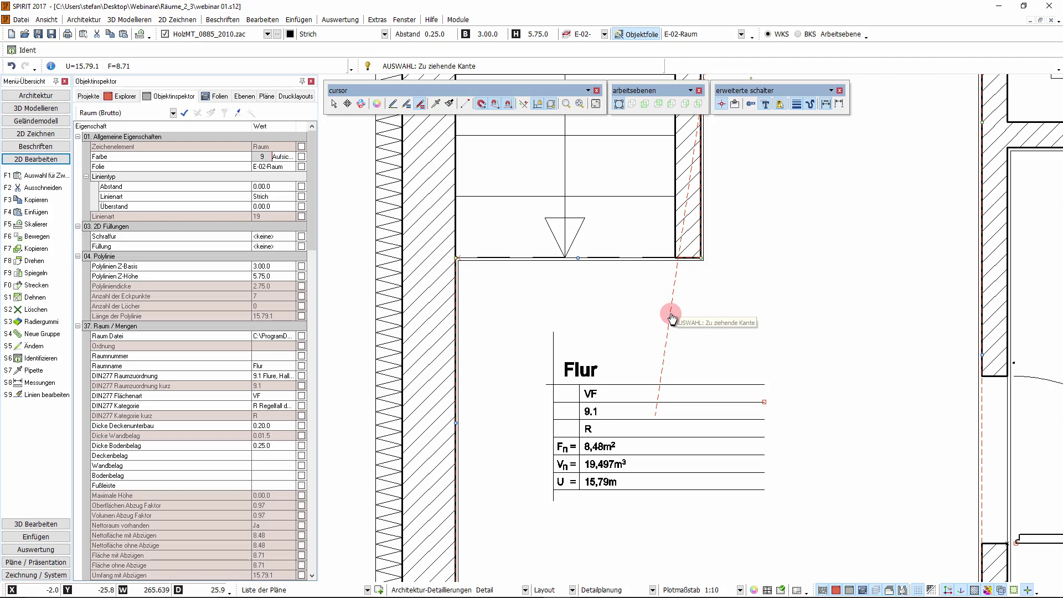
scroll(672, 318, down, 2)
scroll(677, 311, down, 2)
scroll(689, 292, down, 2)
scroll(730, 335, up, 2)
scroll(730, 336, up, 1)
scroll(730, 335, up, 1)
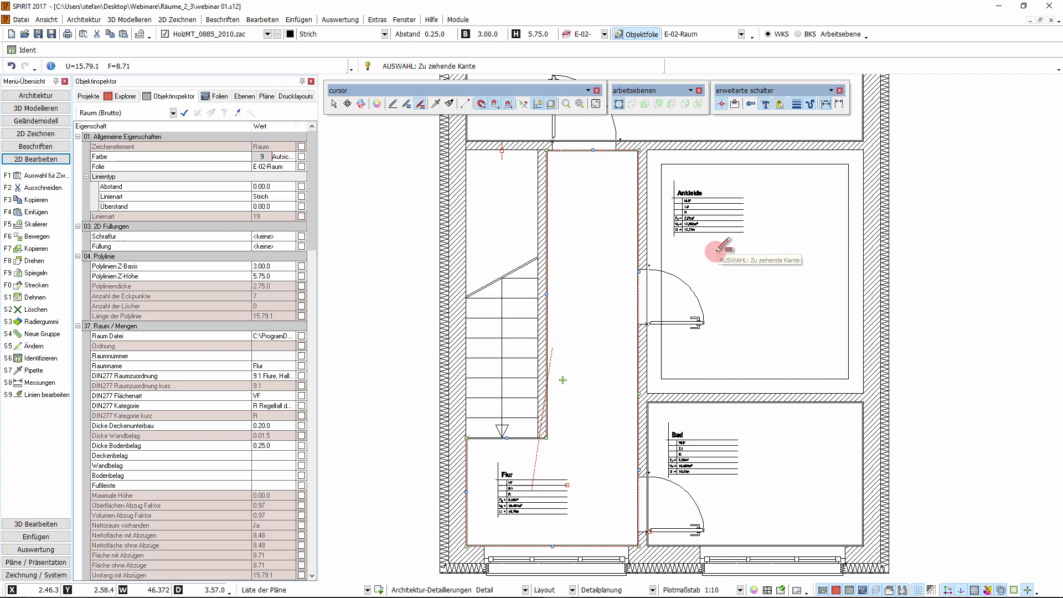
Start the room edge-offset command, keeping Putzdicke and offsetting one chosen side at a time
click(37, 97)
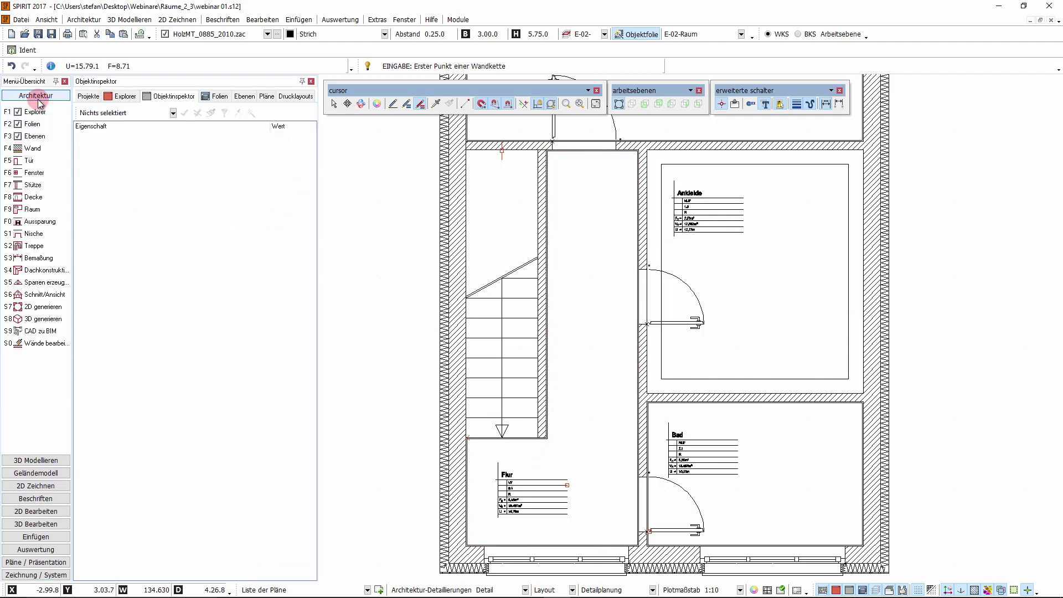
click(40, 210)
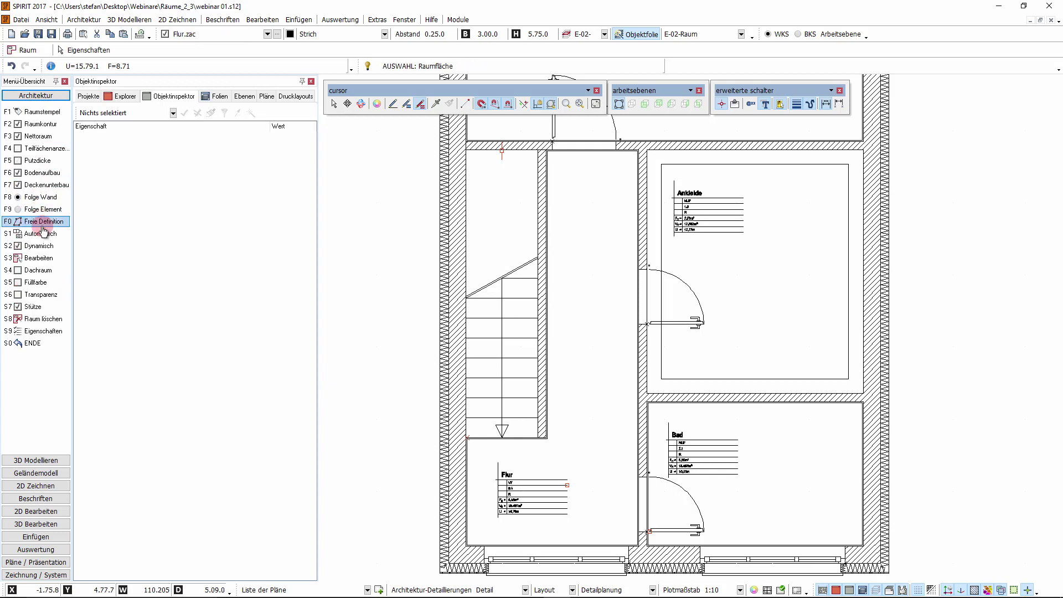
click(42, 259)
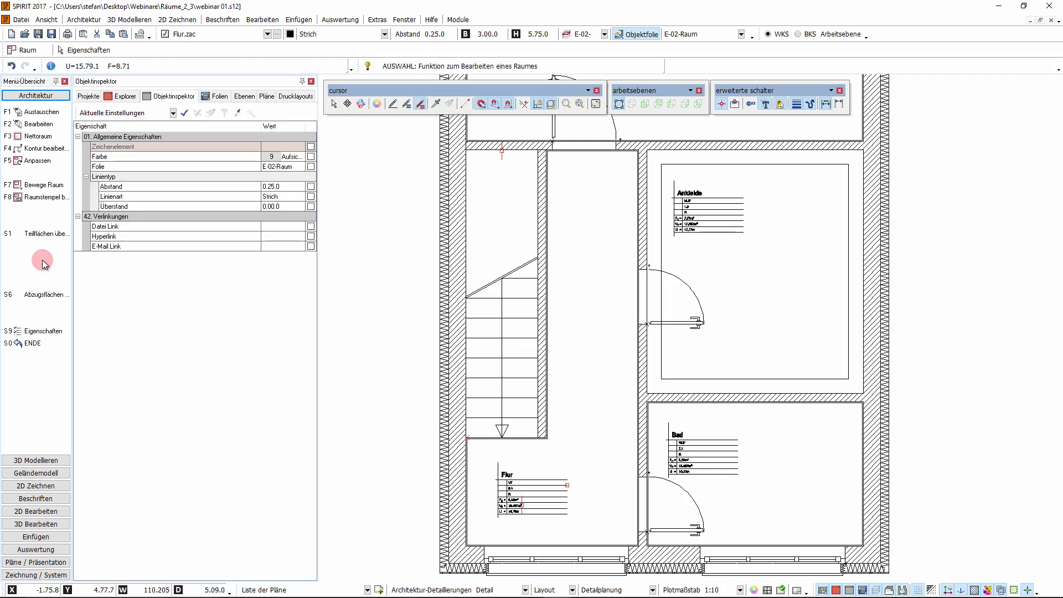
click(37, 138)
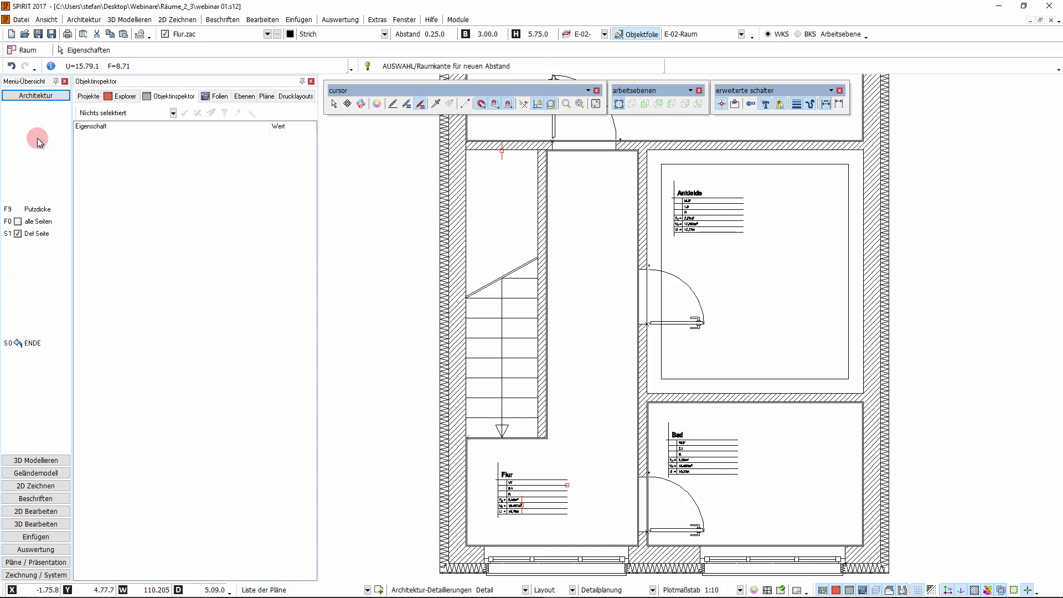
click(36, 209)
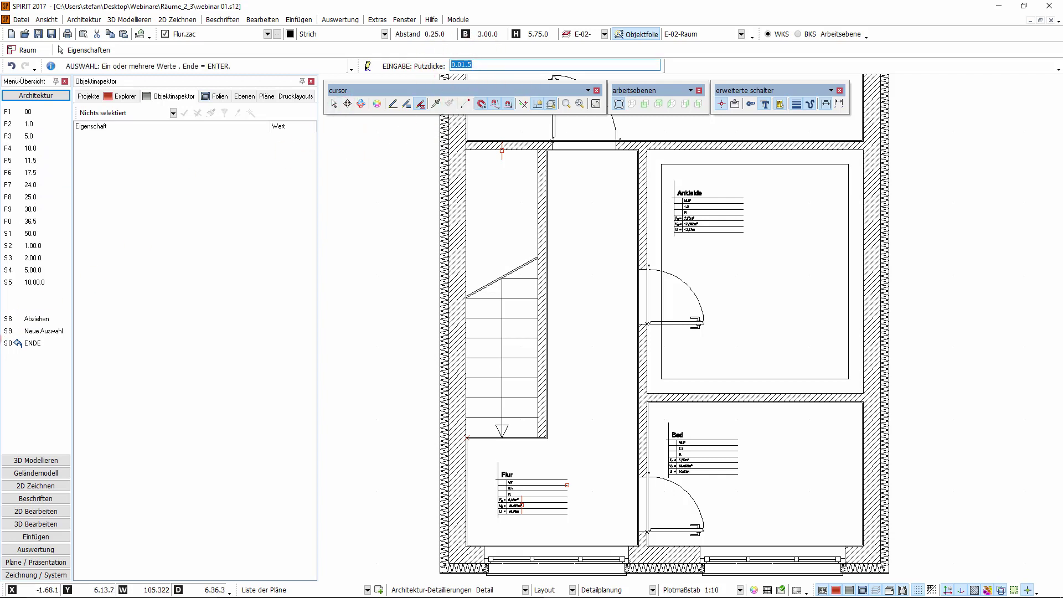
click(24, 345)
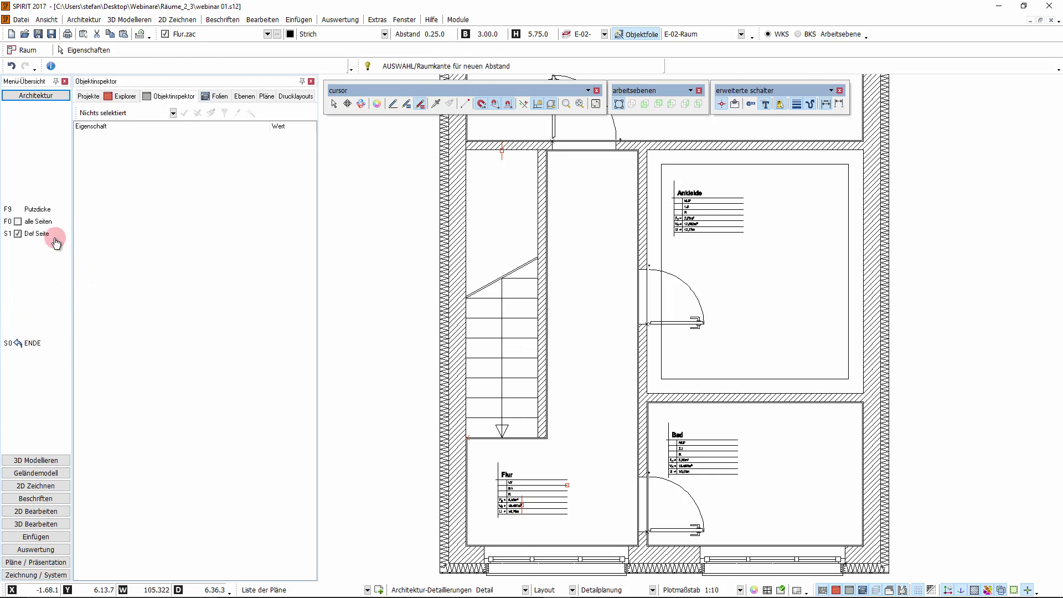
click(40, 224)
click(40, 234)
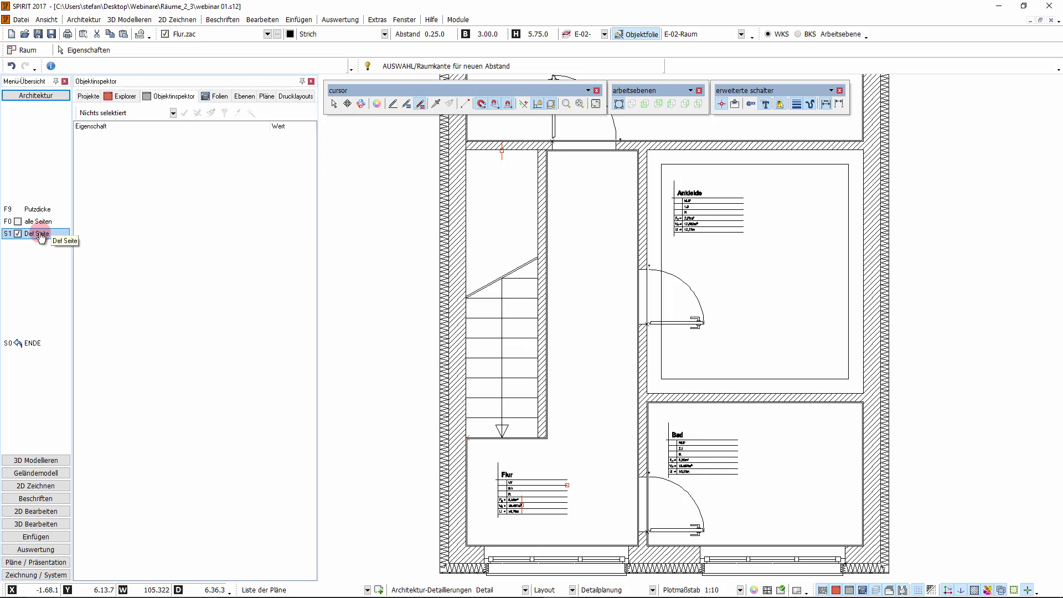
click(41, 235)
click(41, 235)
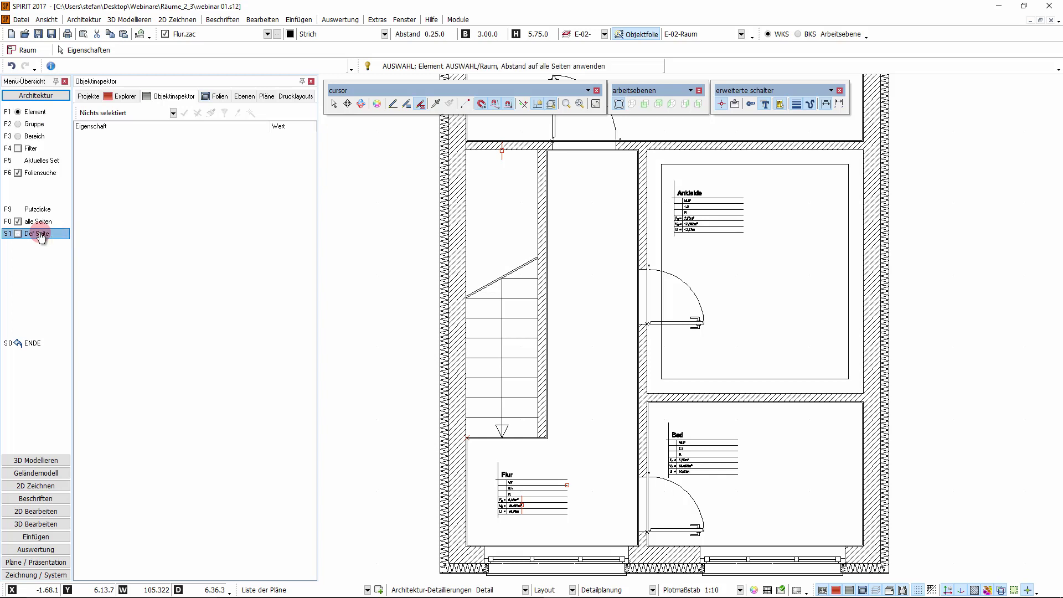
Move the Ankleide room's top, right, bottom and left edges out to the walls
click(792, 171)
click(848, 238)
click(775, 380)
click(659, 245)
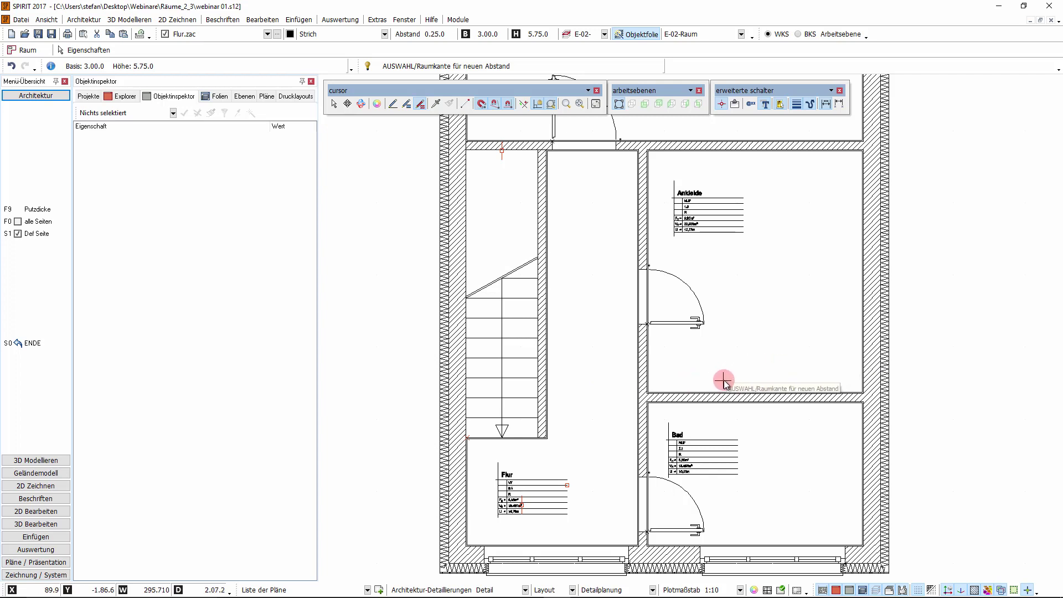
Zoom out and back in on the plan, then end the room-edge offset with S0 ENDE
scroll(723, 385, down, 2)
scroll(717, 403, down, 2)
scroll(712, 422, down, 2)
scroll(761, 300, up, 1)
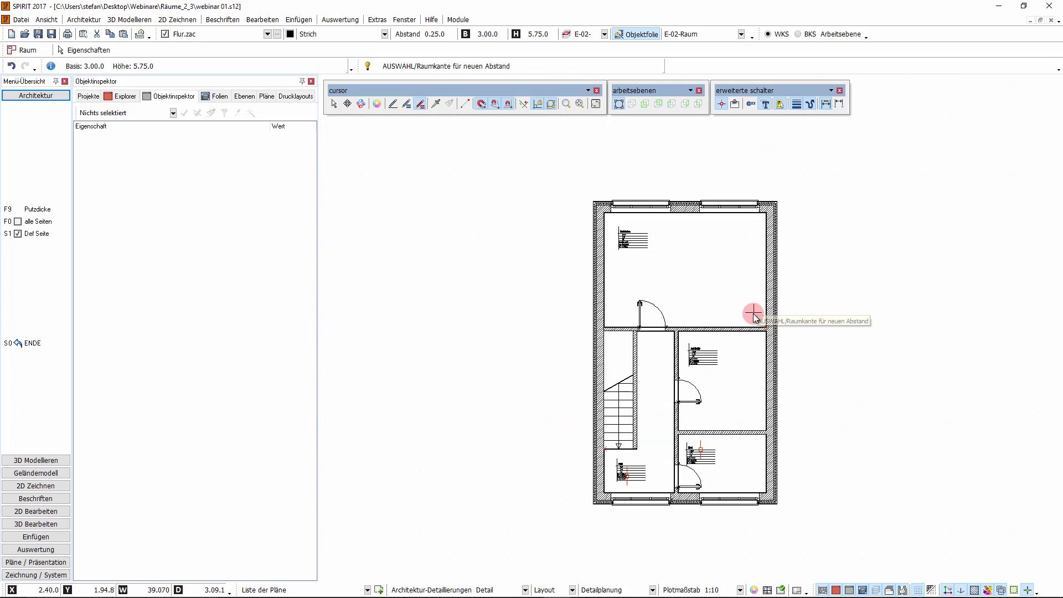
scroll(765, 316, up, 1)
scroll(750, 327, up, 1)
click(29, 344)
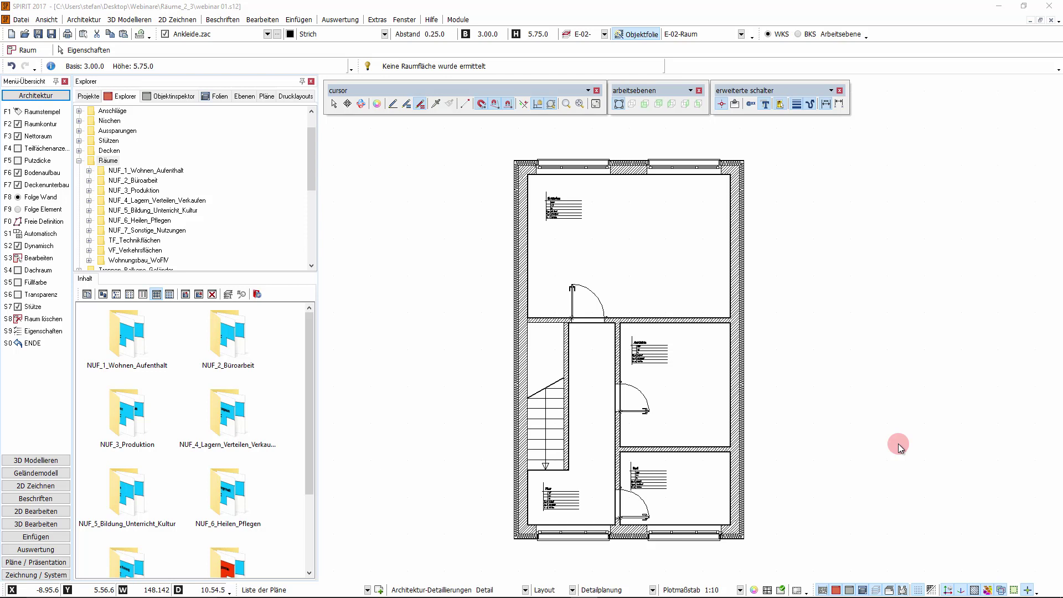
Hide layer E-02 Raum and stretch the lower right interior wall upward by 70.5
click(209, 97)
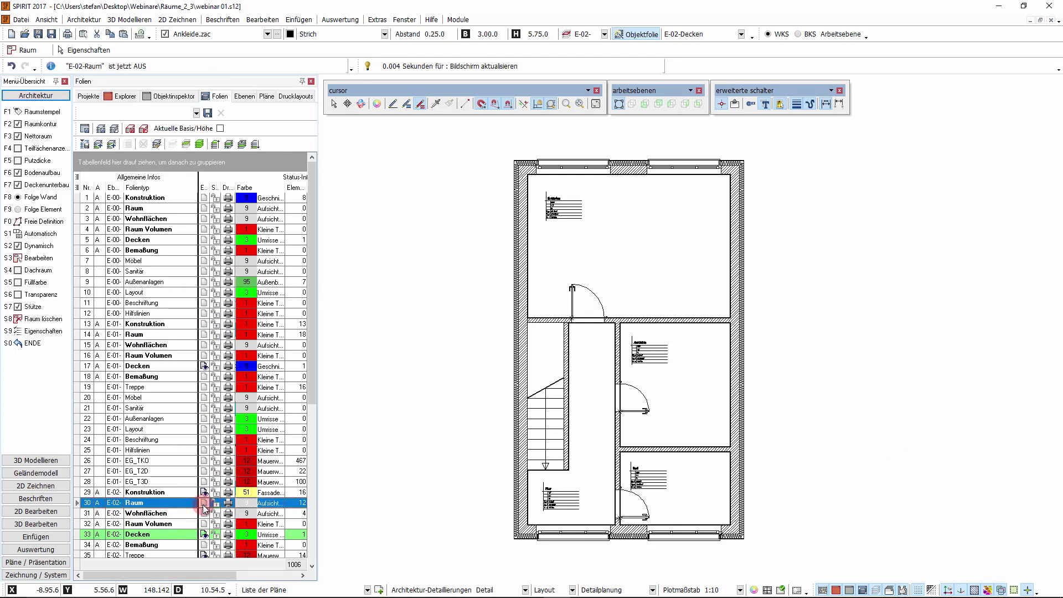
click(29, 512)
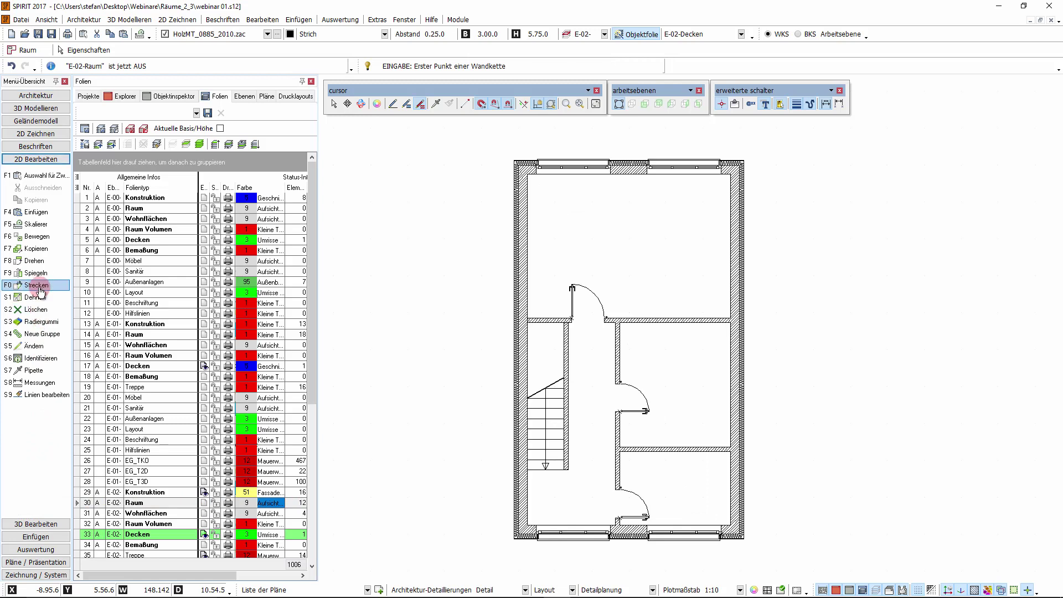
click(35, 285)
click(685, 455)
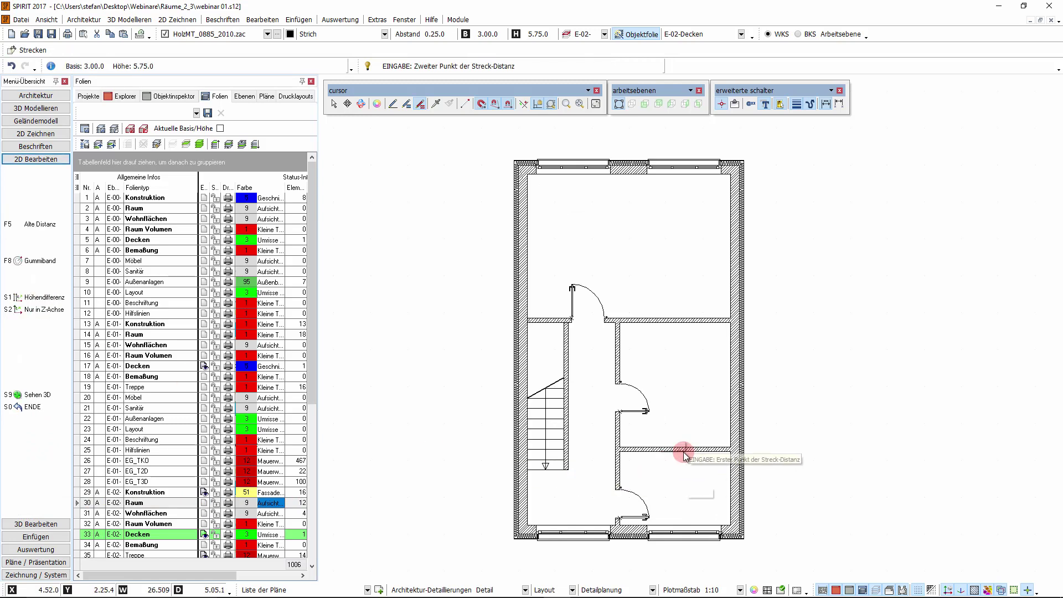
click(685, 432)
click(600, 430)
click(726, 474)
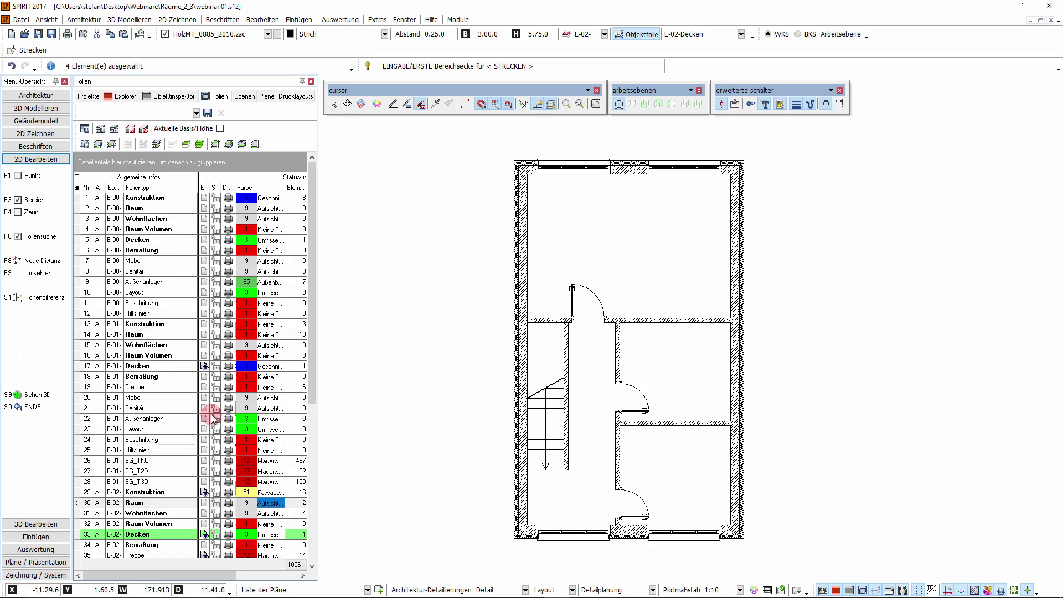
Switch layer E-02 Raum back on to show the room stamps
click(204, 504)
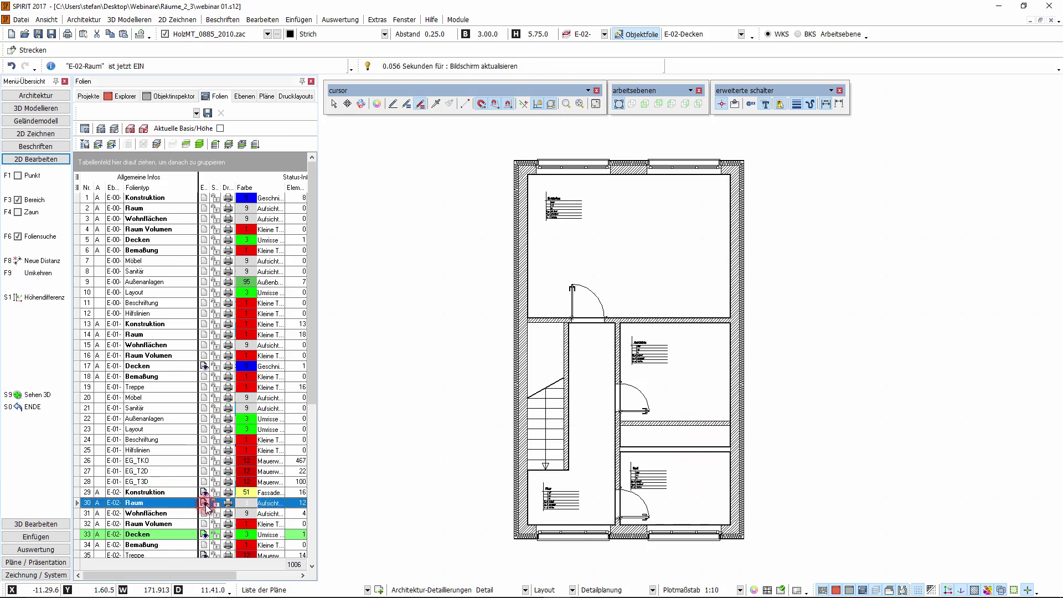
click(39, 97)
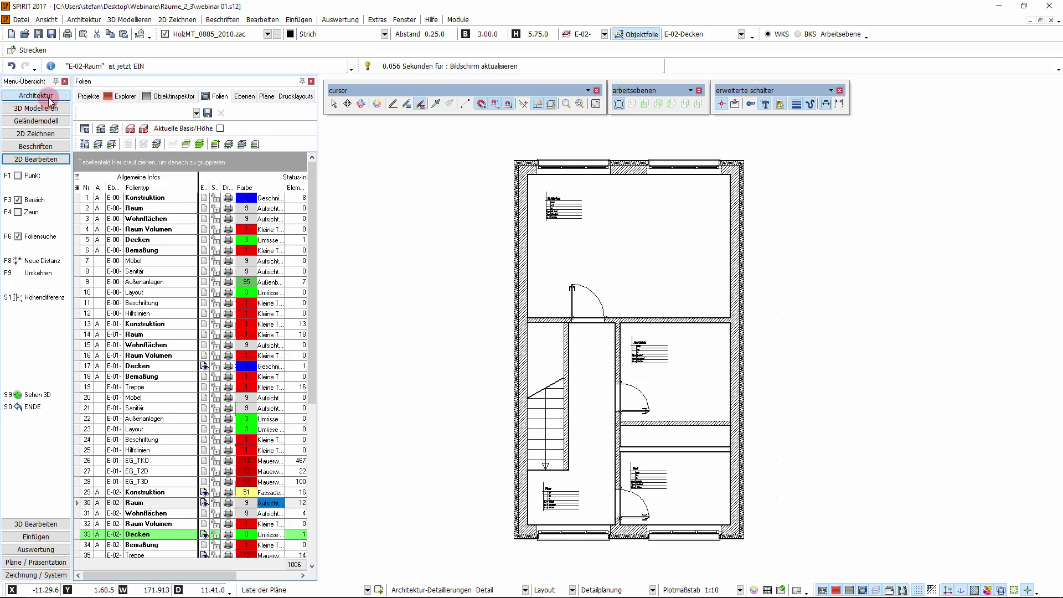
click(34, 210)
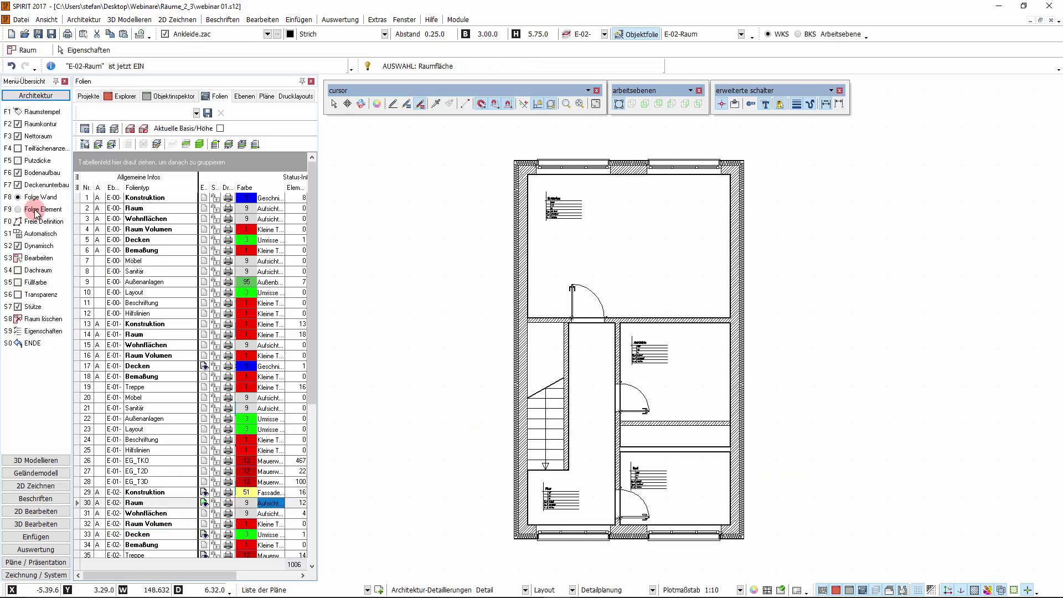
Adapt the bottom-right room's outline to the moved wall with Raum anpassen by Element
click(39, 258)
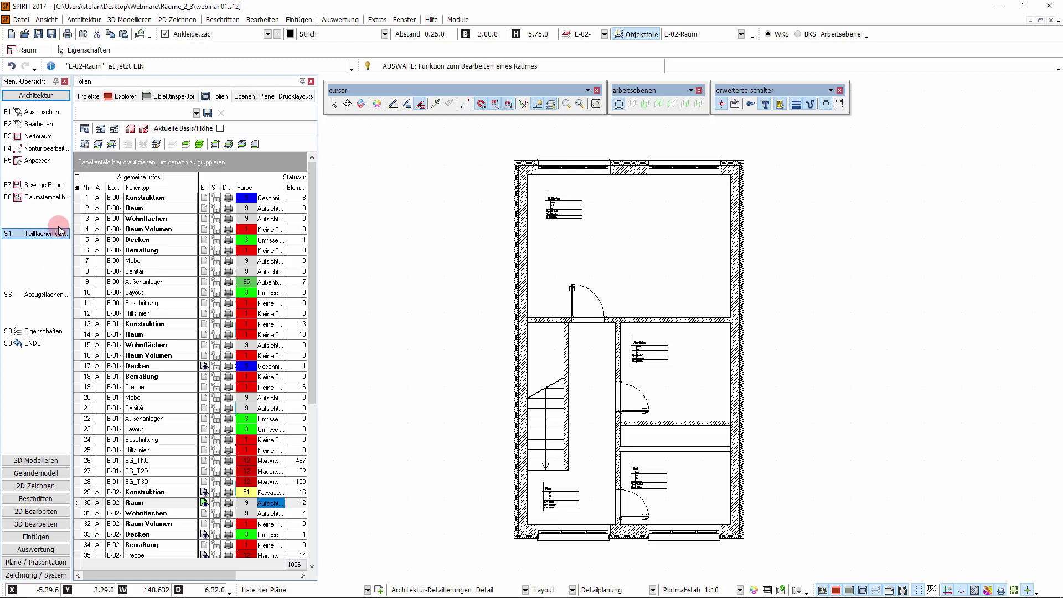
click(44, 160)
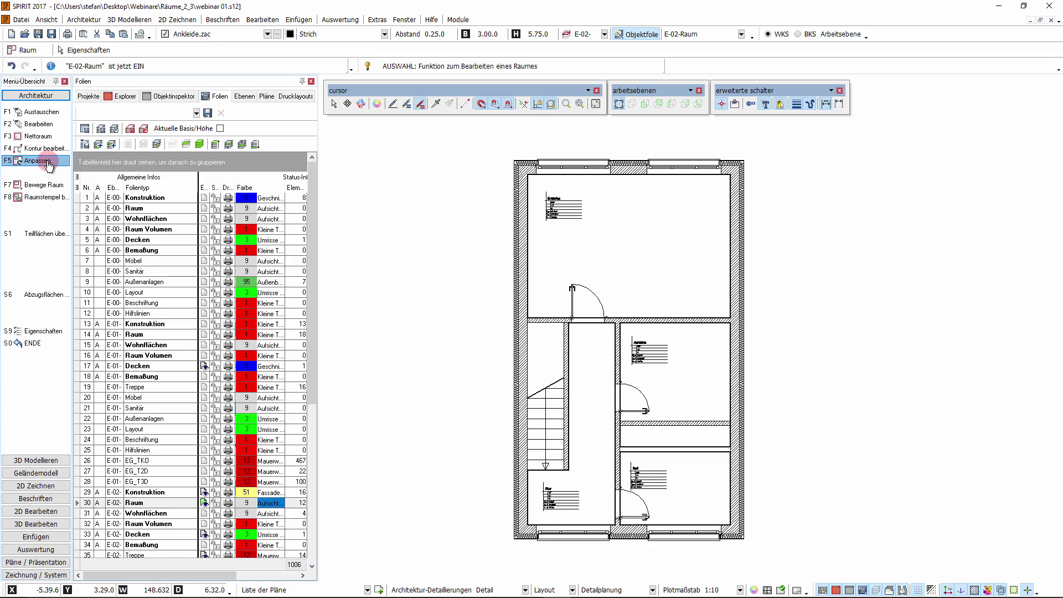
click(653, 484)
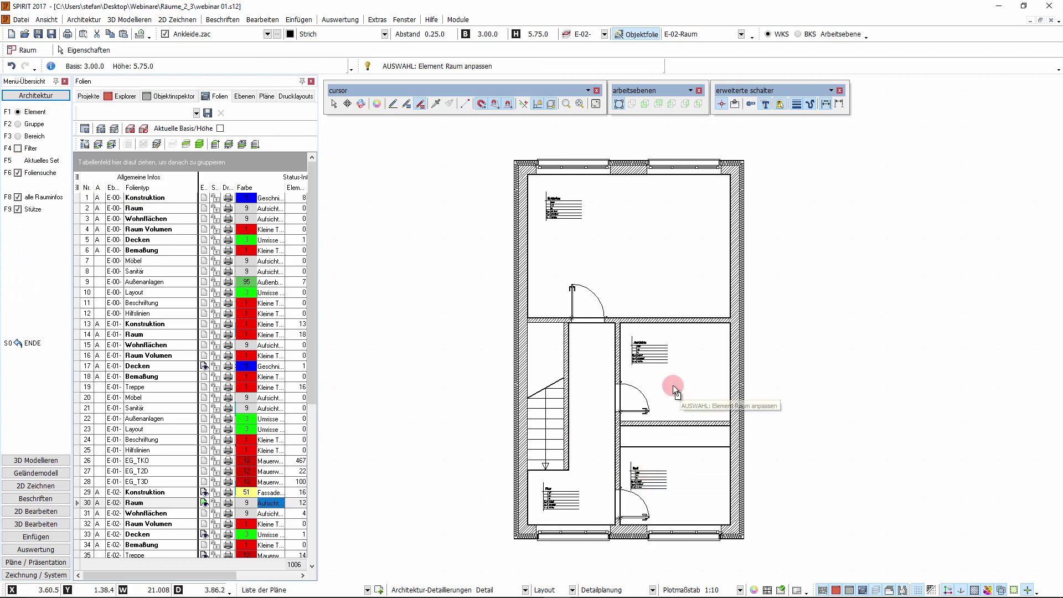
click(655, 356)
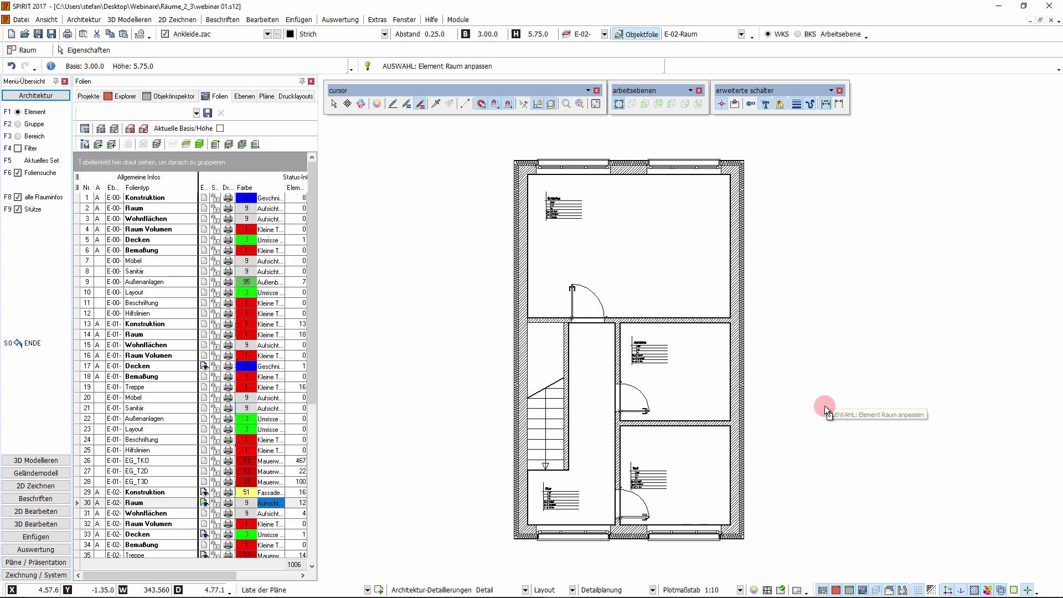
Check the middle room's properties, then identify the Ankleide room (Fläche 8.04 m²)
click(336, 103)
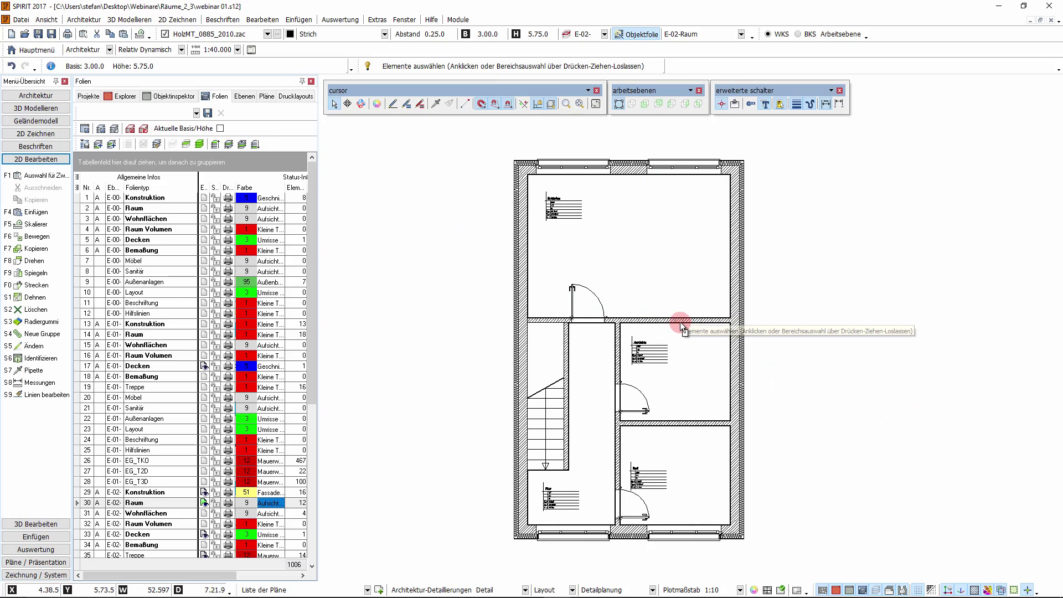
double_click(682, 328)
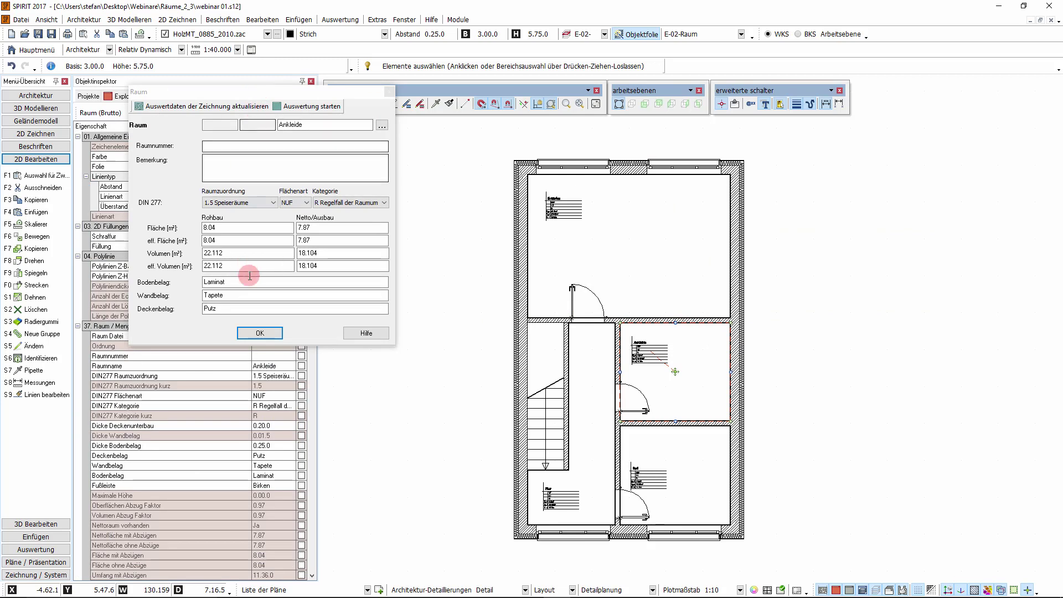
click(260, 333)
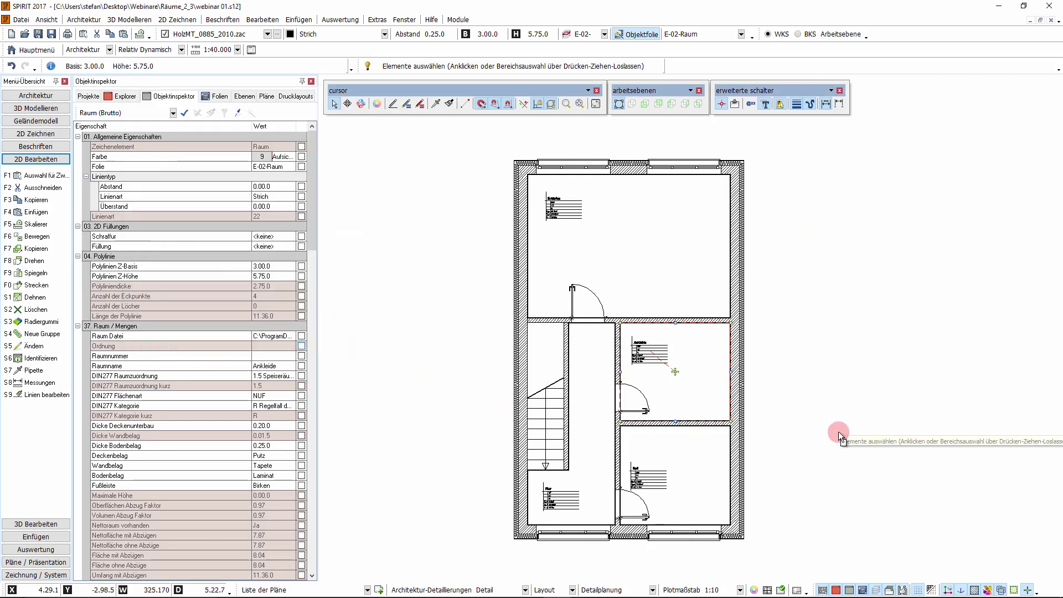
click(825, 424)
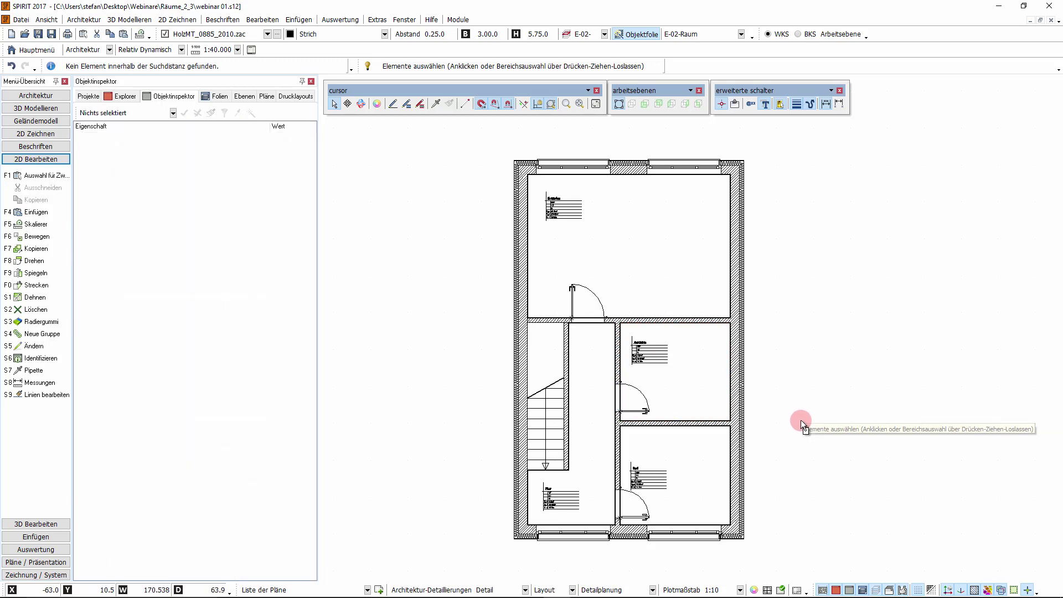
key(shift+F6)
click(641, 359)
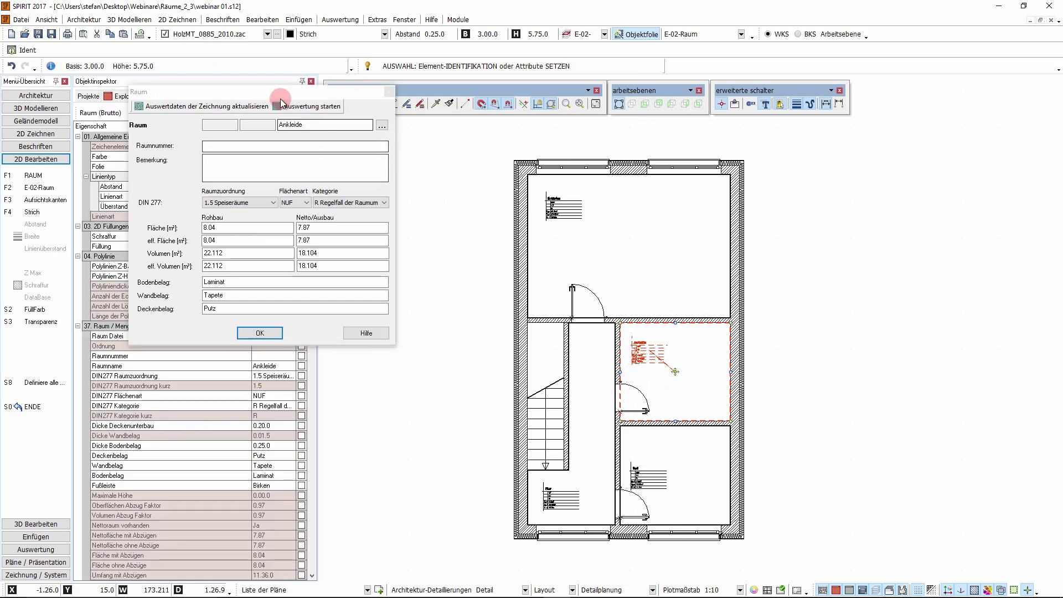
Enter room number 001 for the Ankleide room and confirm the dialog
drag(253, 92, 450, 109)
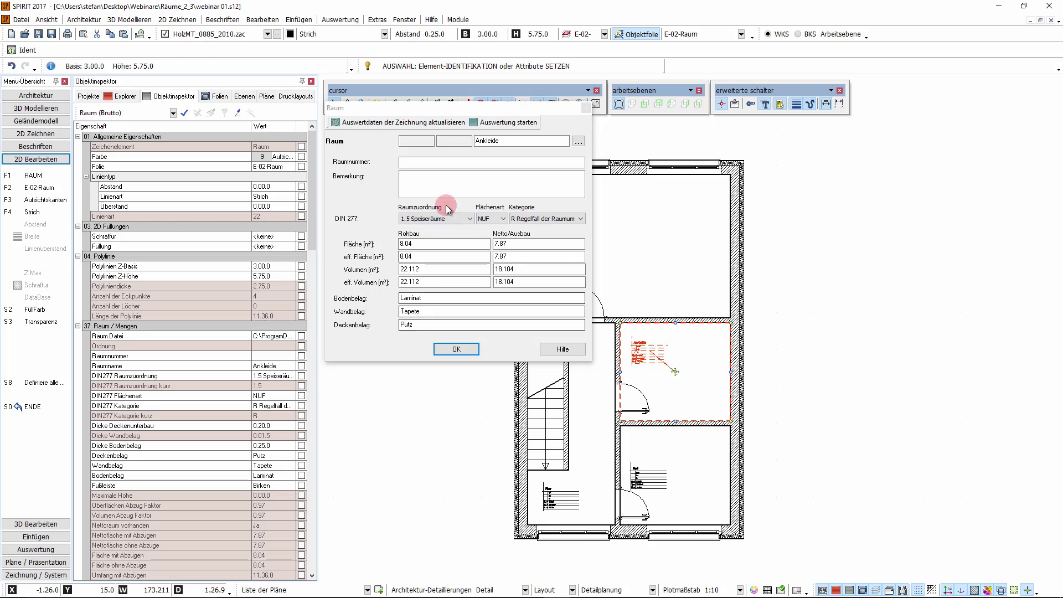
click(424, 162)
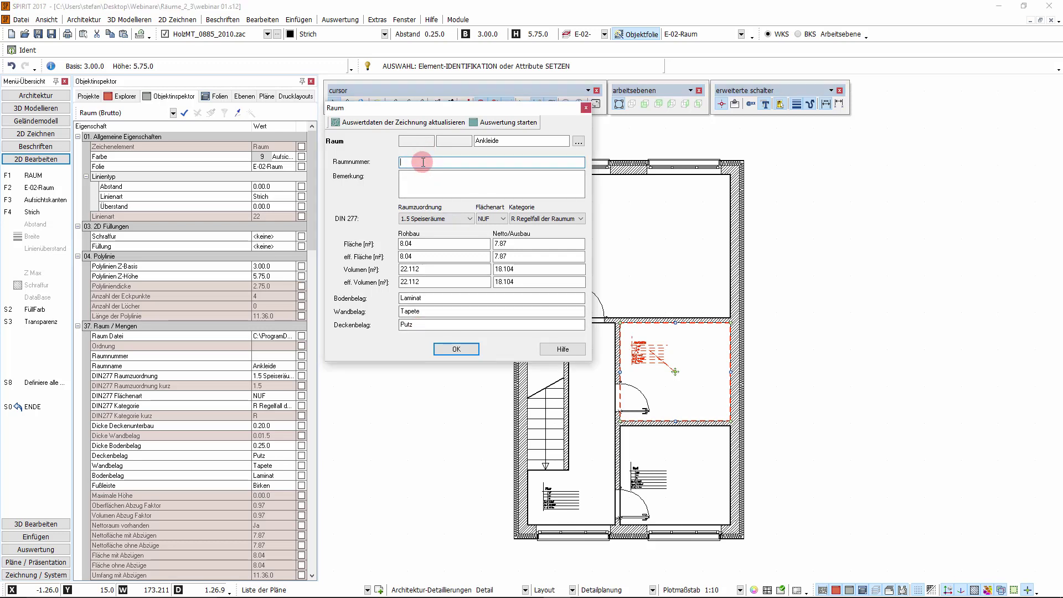
text(001)
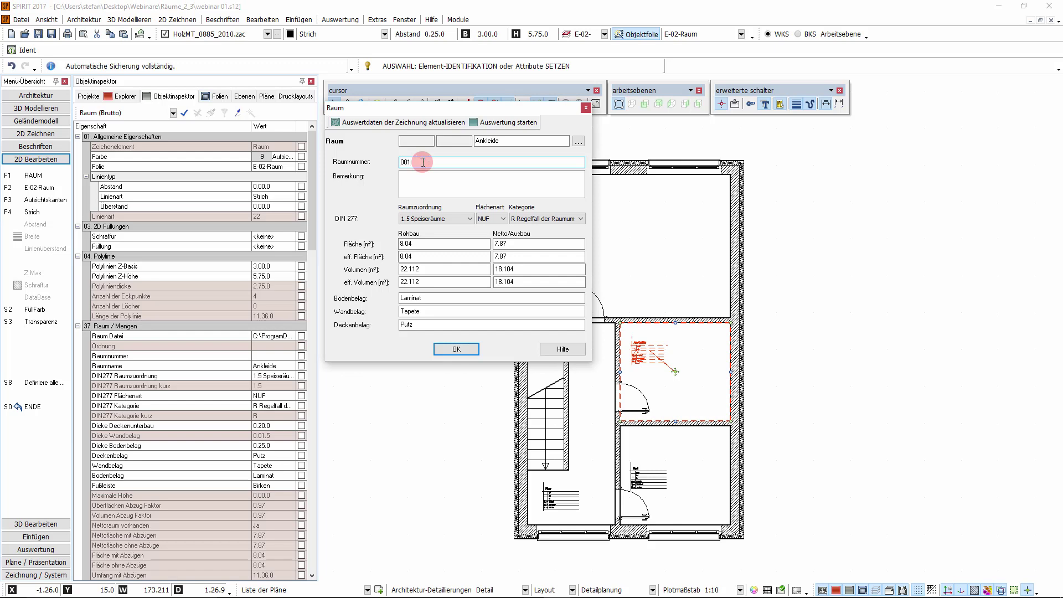
click(450, 349)
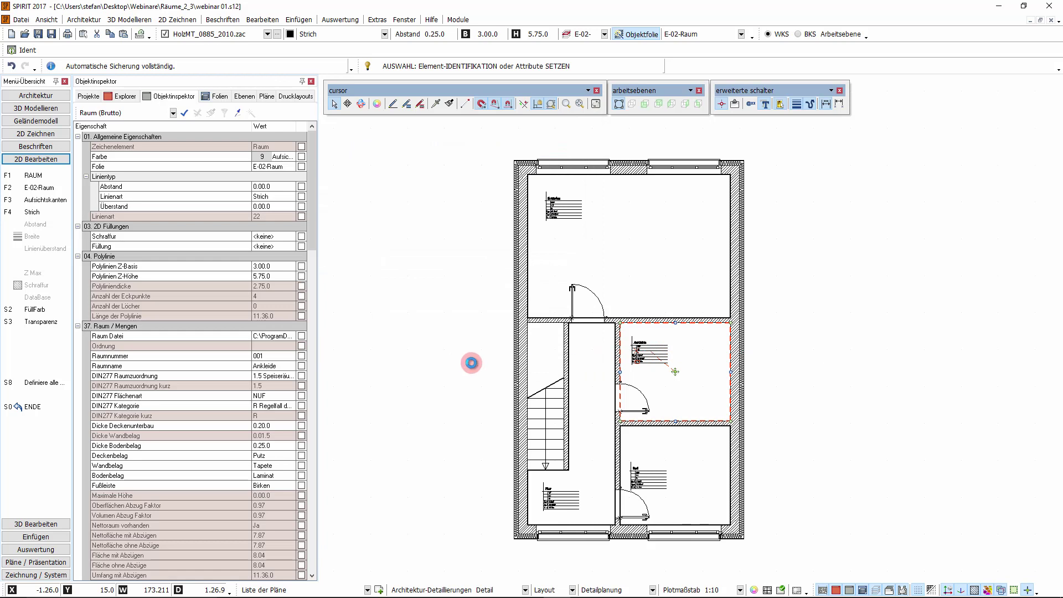
Deselect Ankleide and identify the Flur room to open its properties
click(651, 382)
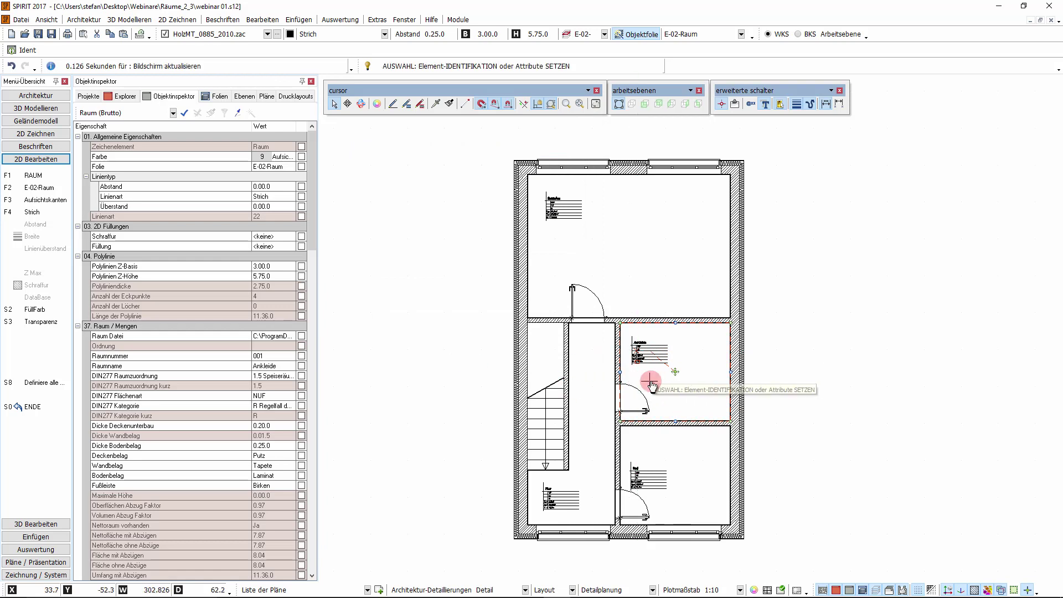
click(368, 491)
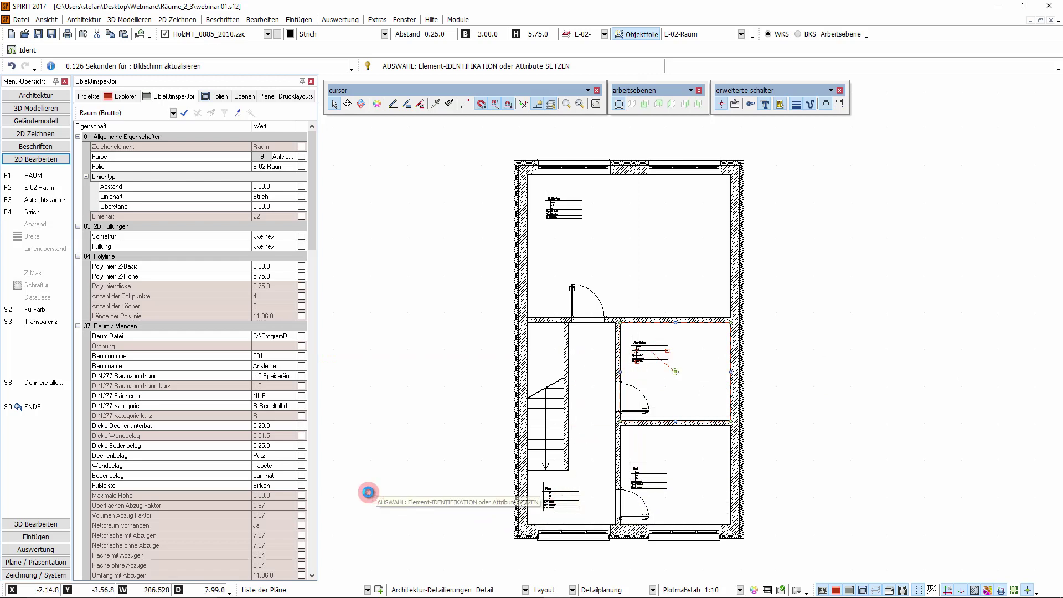
click(561, 505)
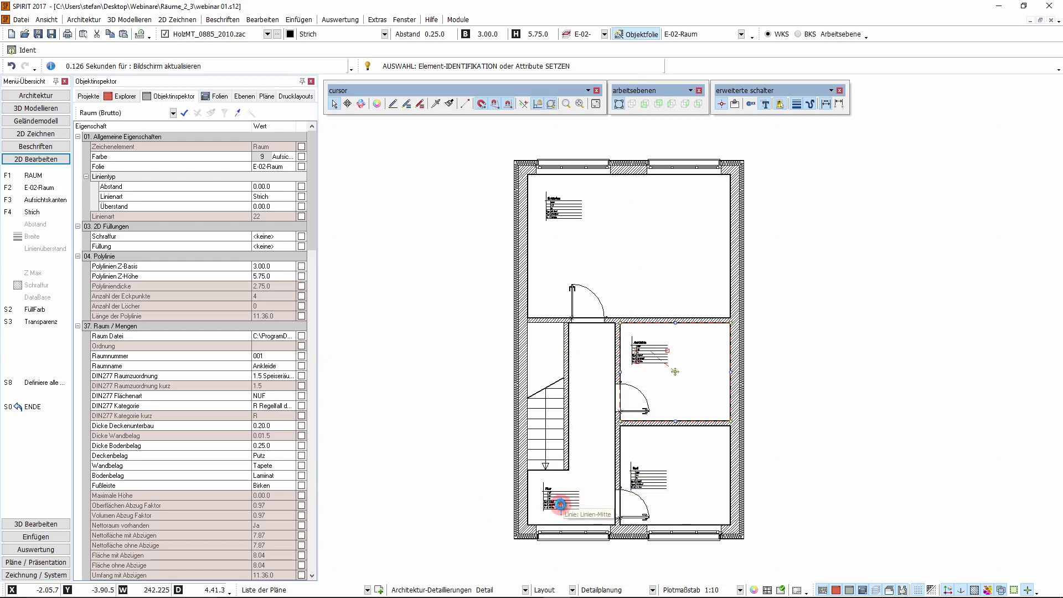
click(500, 518)
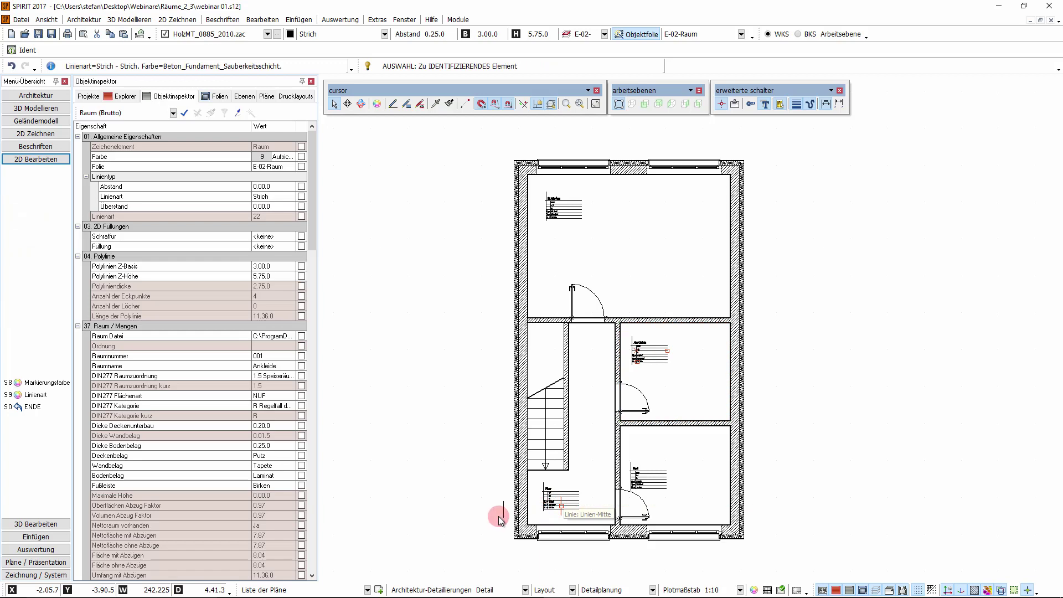
click(566, 500)
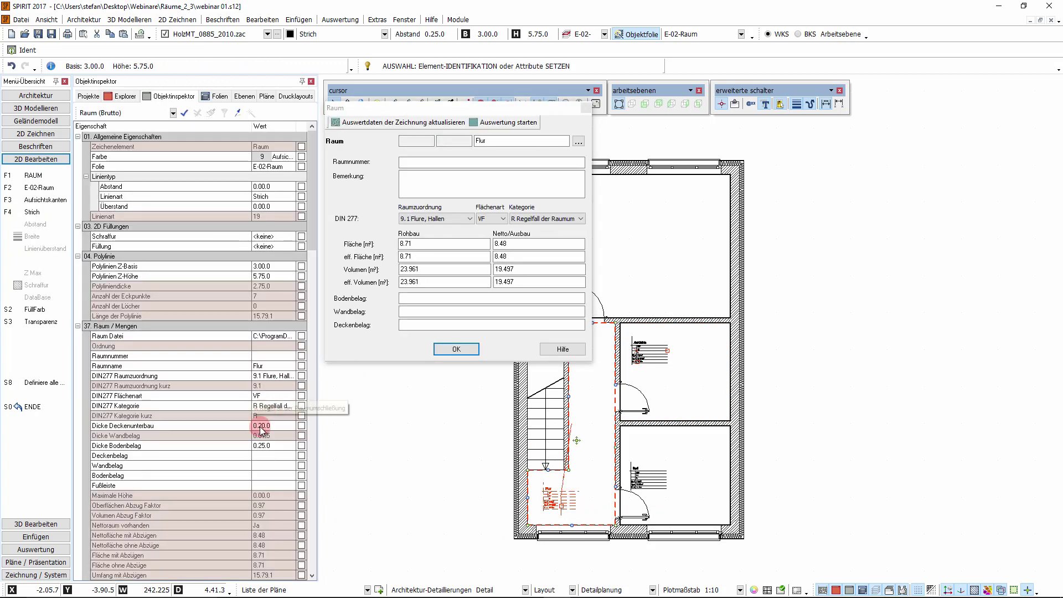
Set the Flur room number to 002, confirm, and clear the selection
click(267, 358)
text(002)
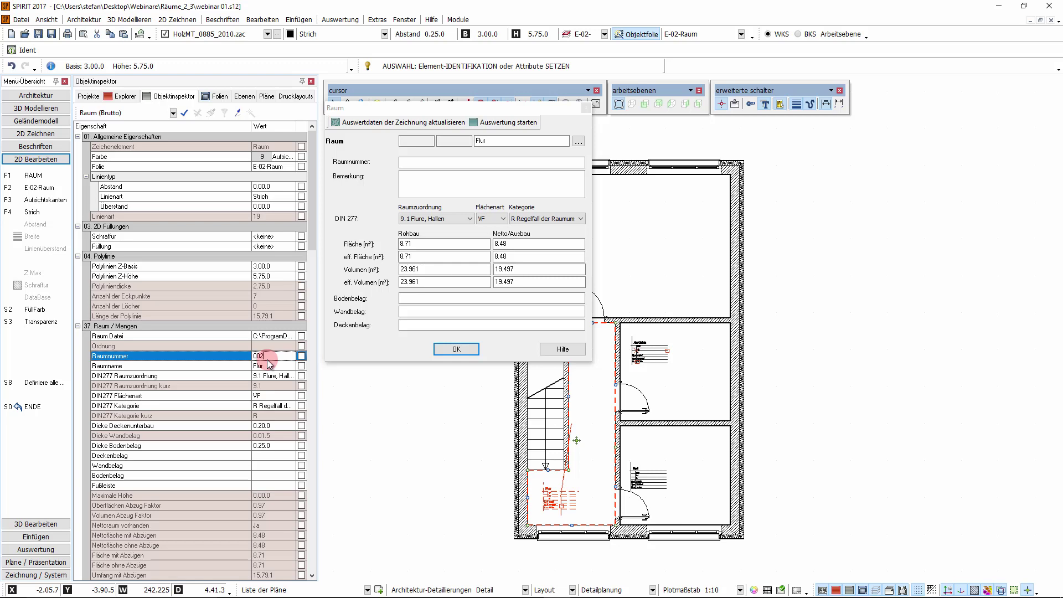
key(Return)
click(456, 349)
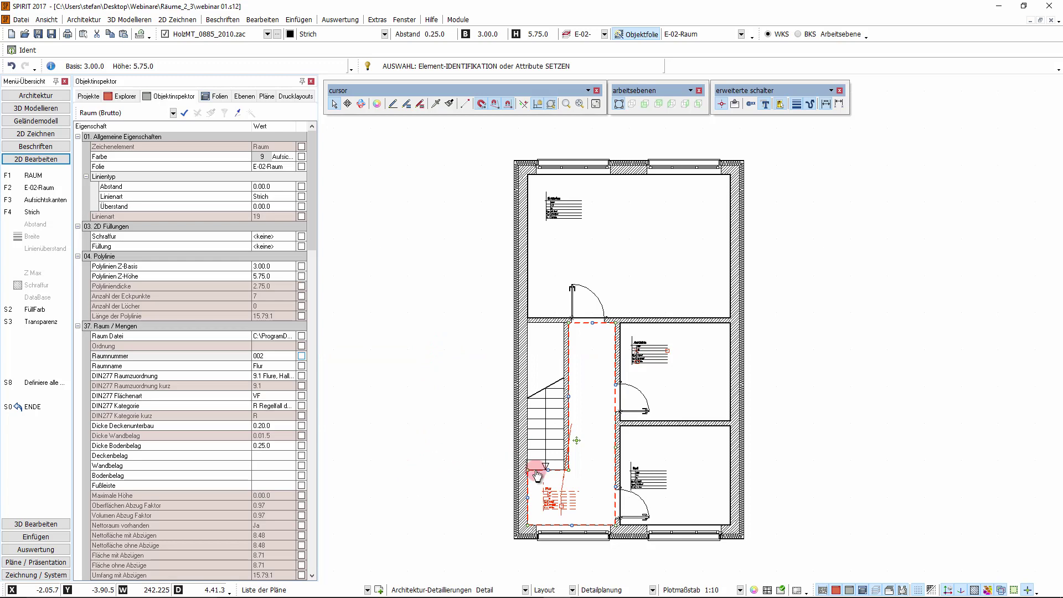
click(492, 503)
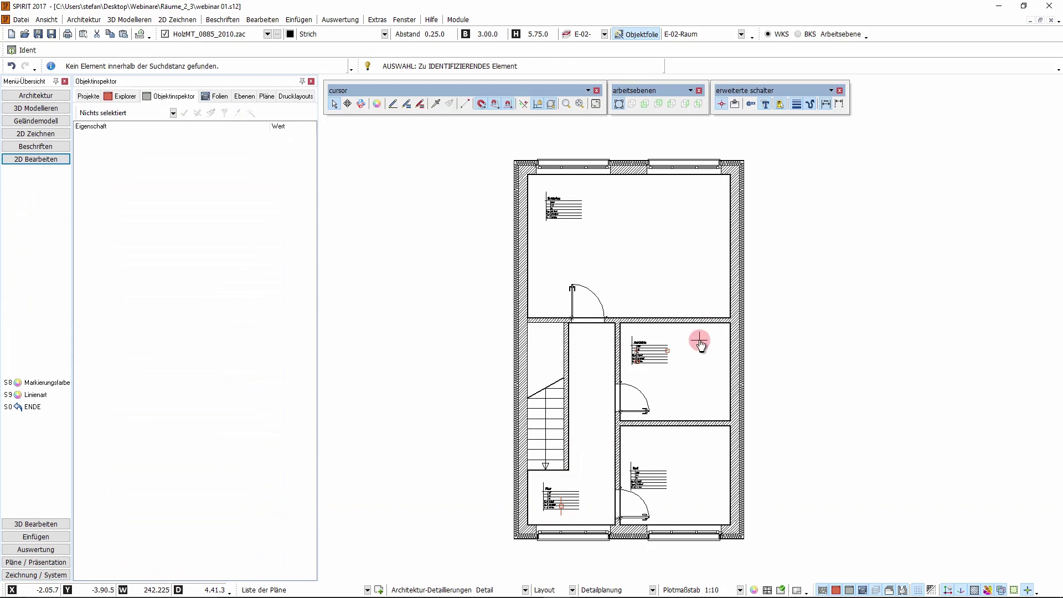